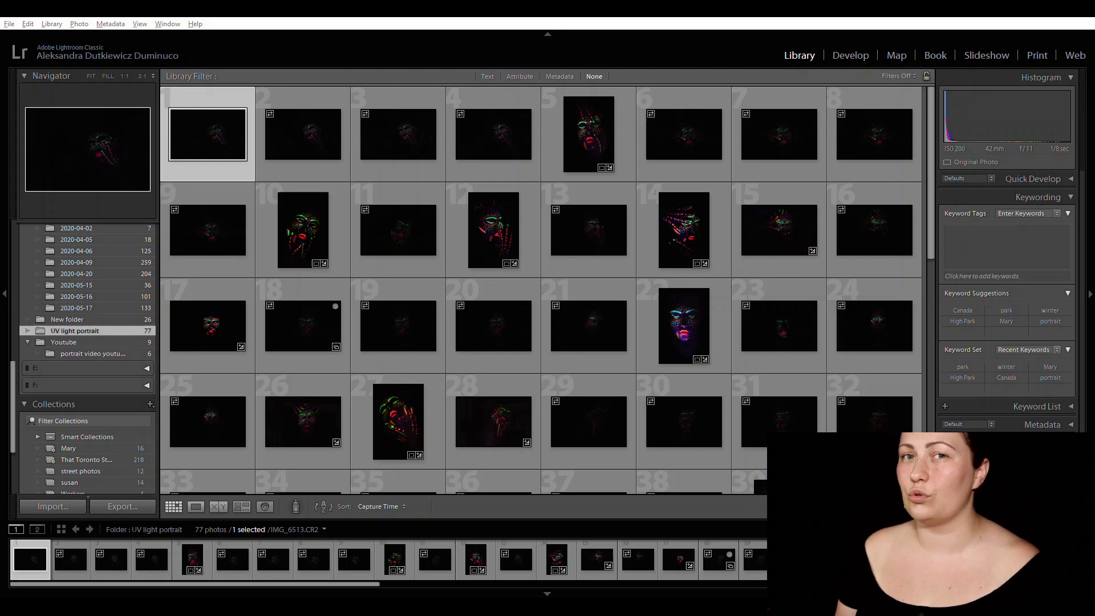
- Crop IMG_6513 in Develop to a tall 2 x 3 vertical frame centred on the painted face
key(d)
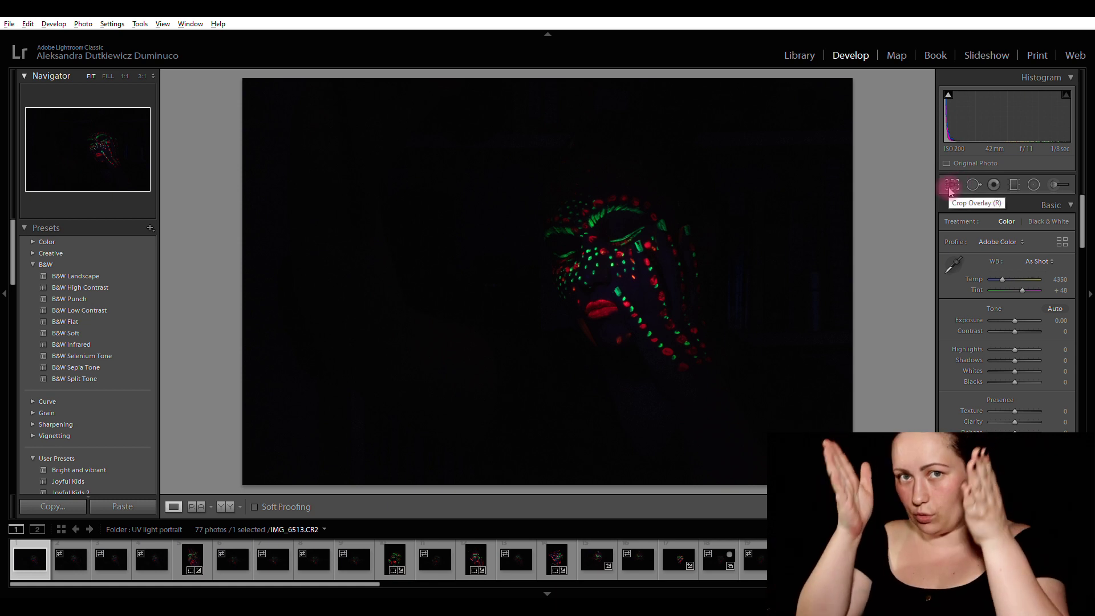
click(950, 185)
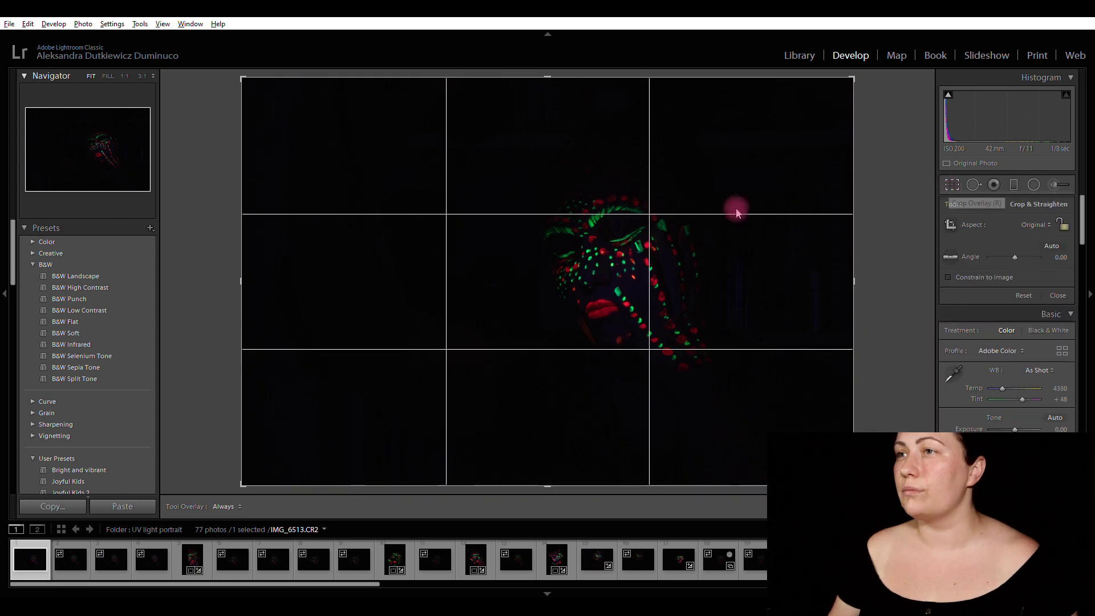
drag(239, 280, 374, 269)
click(716, 275)
drag(675, 274, 655, 276)
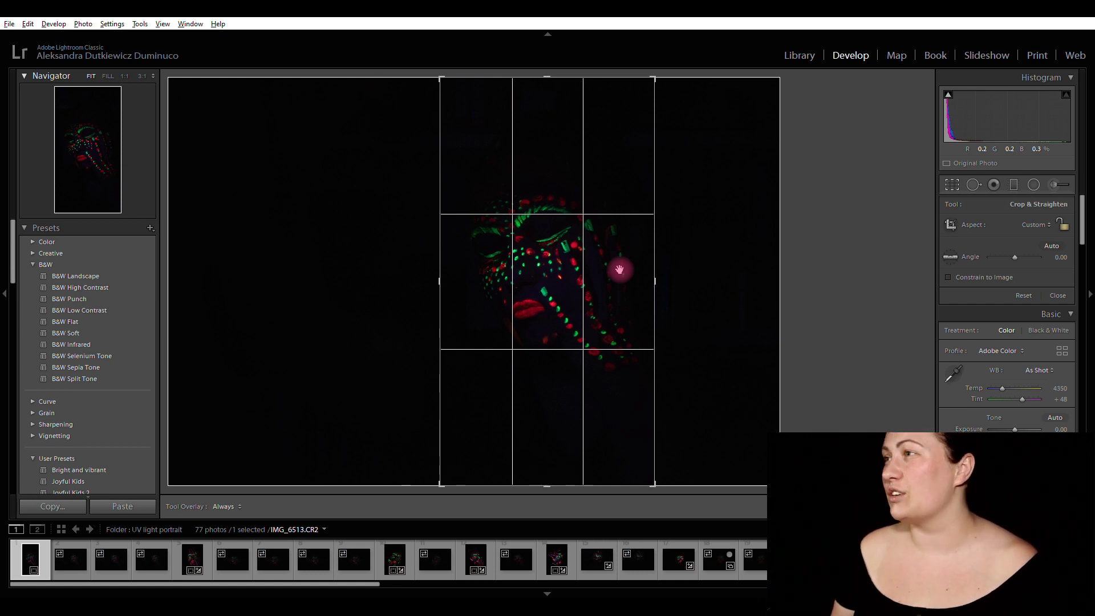
click(1046, 226)
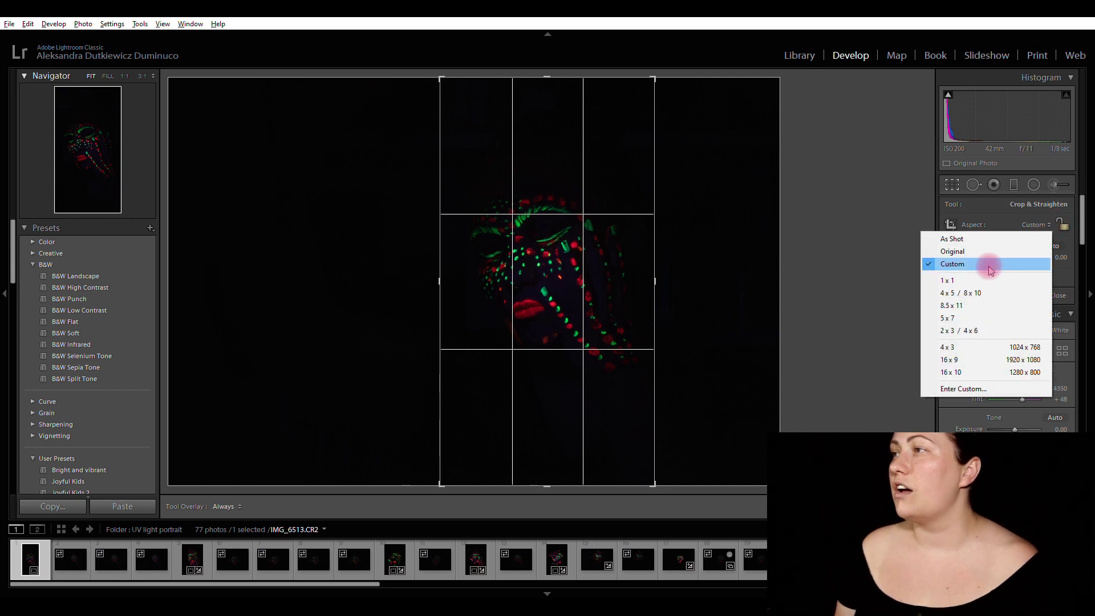
click(987, 332)
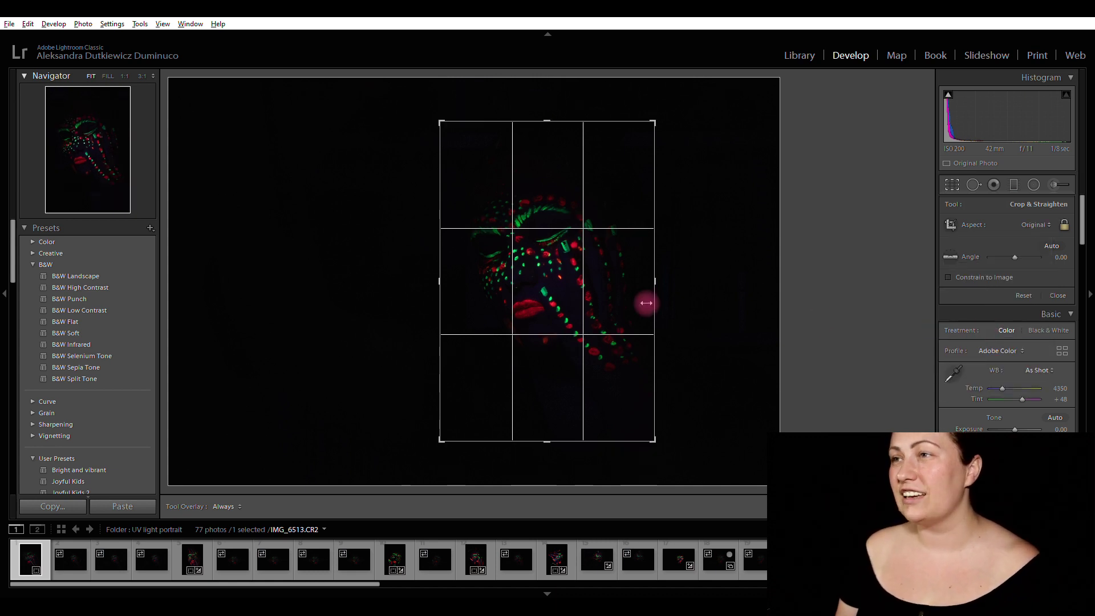
drag(547, 131, 546, 478)
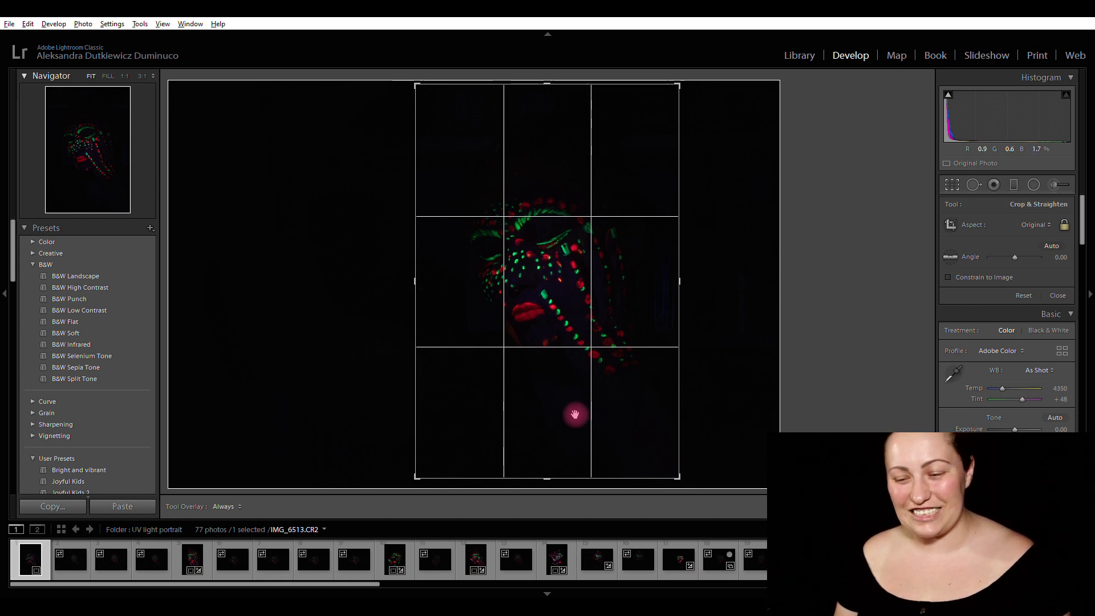
mouse_move(510, 272)
mouse_down()
mouse_move(519, 269)
mouse_move(508, 275)
mouse_up()
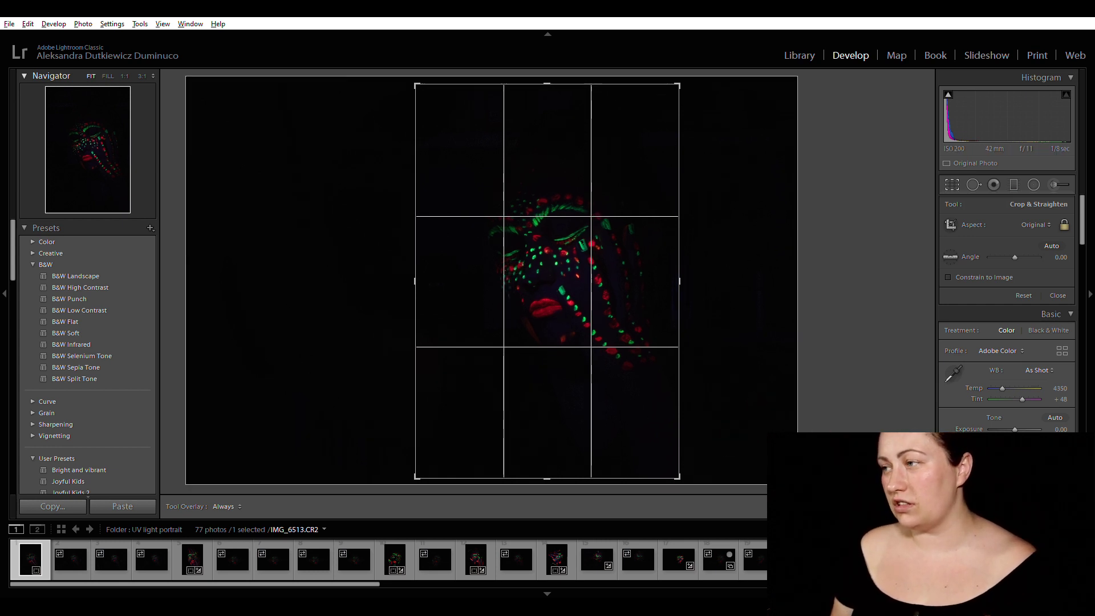
key(Return)
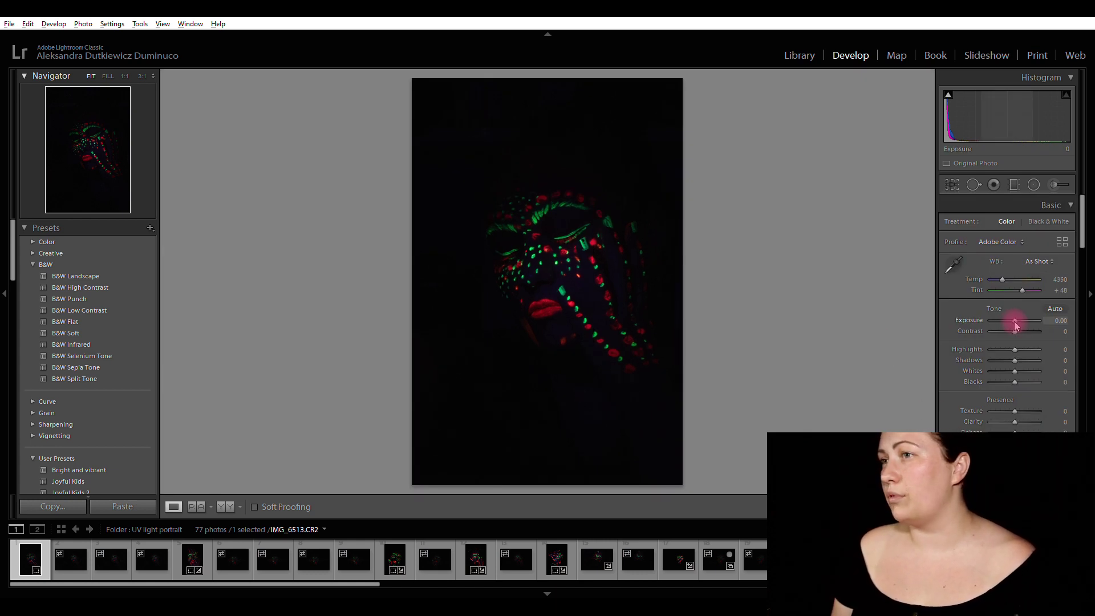
- Raise Exposure to +1.43, Contrast +24, Highlights +29, Texture +10 and Clarity +2 in the Basic panel
drag(1019, 325, 1024, 325)
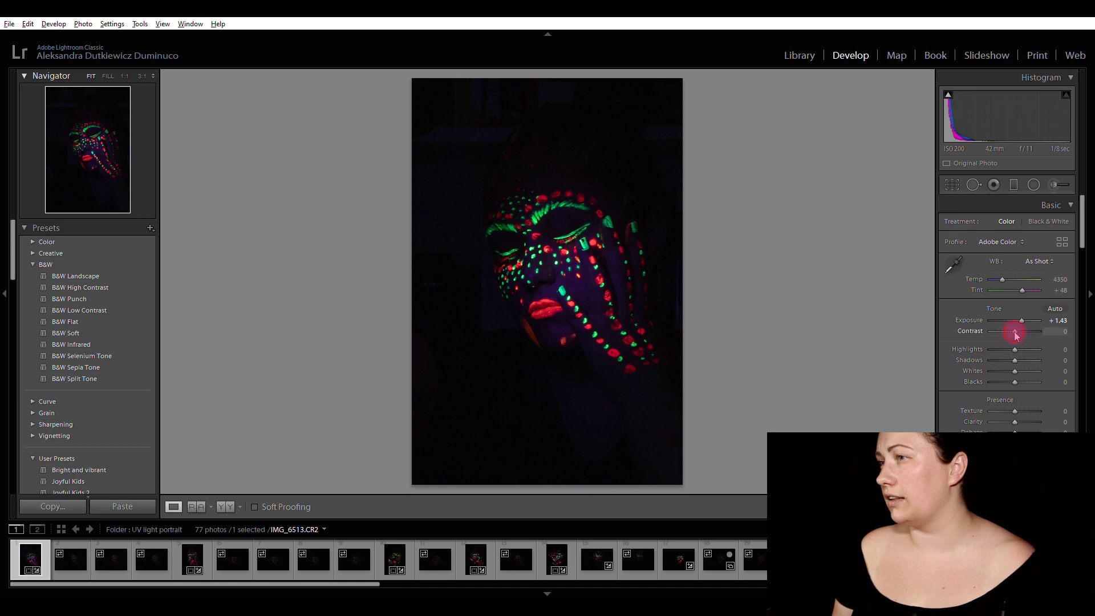
drag(1015, 349, 1022, 349)
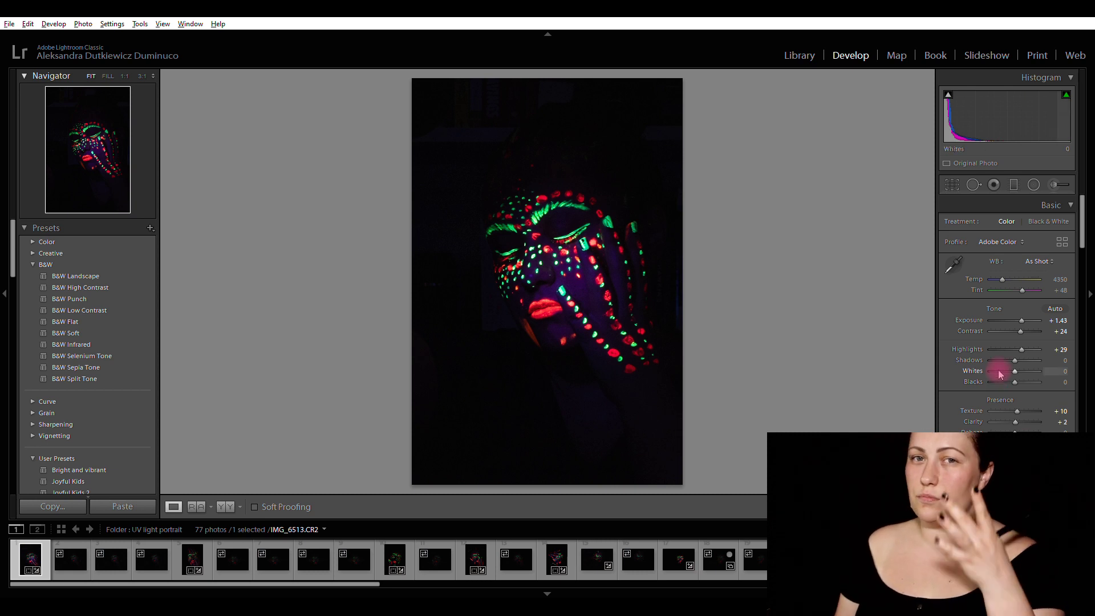
click(1055, 186)
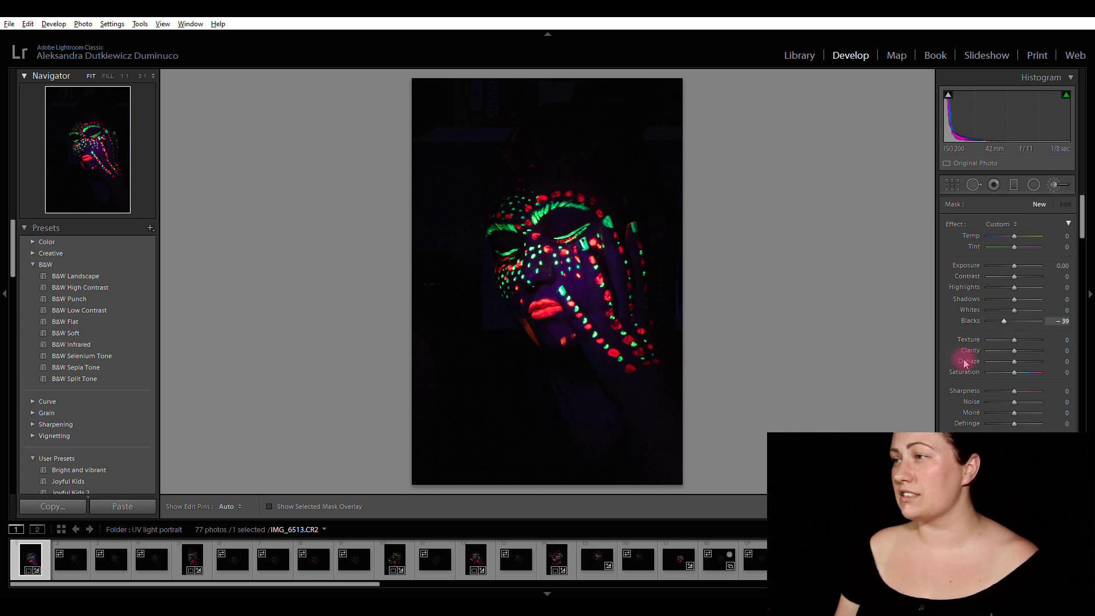
- Paint a Blacks -39 brush mask over the face, then reset its Blacks to zero
scroll(993, 394, down, 3)
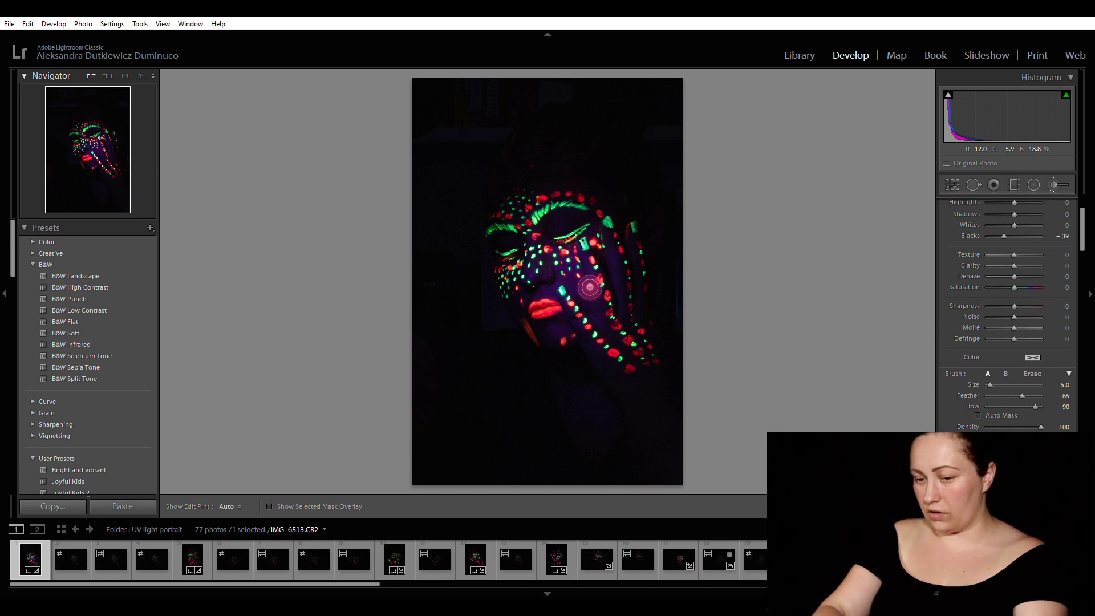
scroll(570, 279, up, 5)
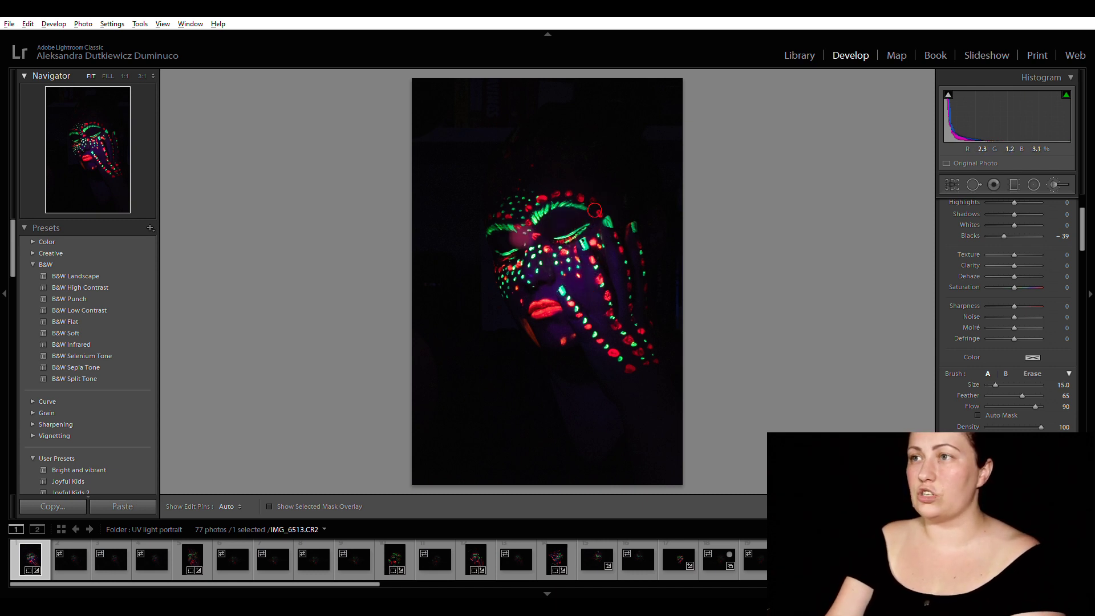
key(h)
mouse_move(571, 235)
mouse_down()
mouse_move(565, 303)
mouse_move(599, 362)
mouse_move(562, 335)
mouse_move(576, 235)
mouse_up()
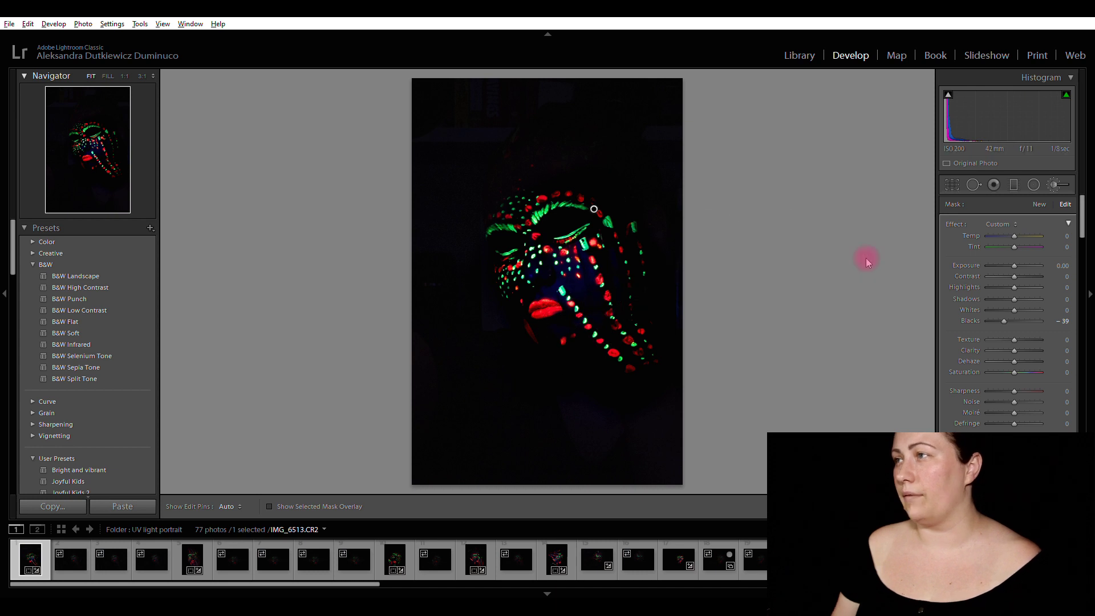
double_click(953, 225)
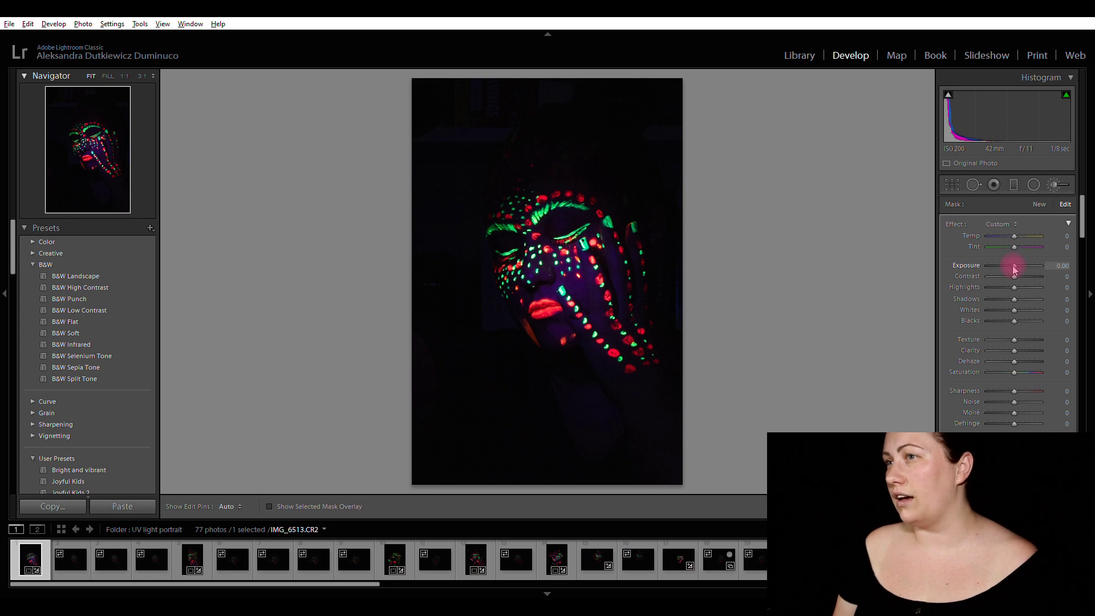
- Undo the mask edits and set a new brush to Exposure 0.44, Contrast 13, Texture 15, Clarity 13, Saturation 4
drag(1016, 269, 1018, 269)
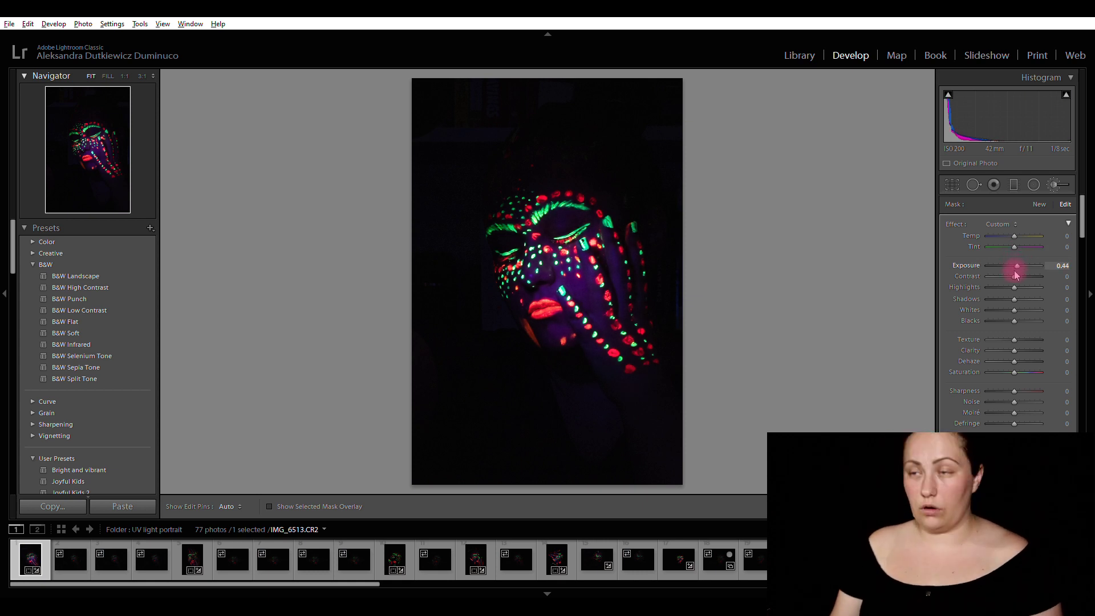
key(ctrl+z)
key(ctrl+z)
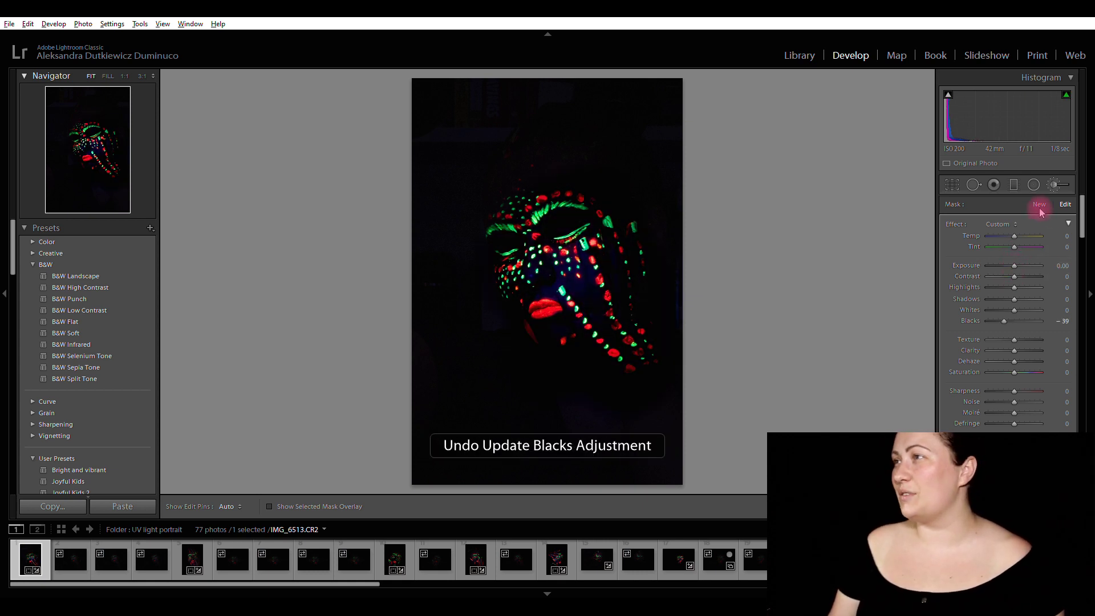
click(1039, 207)
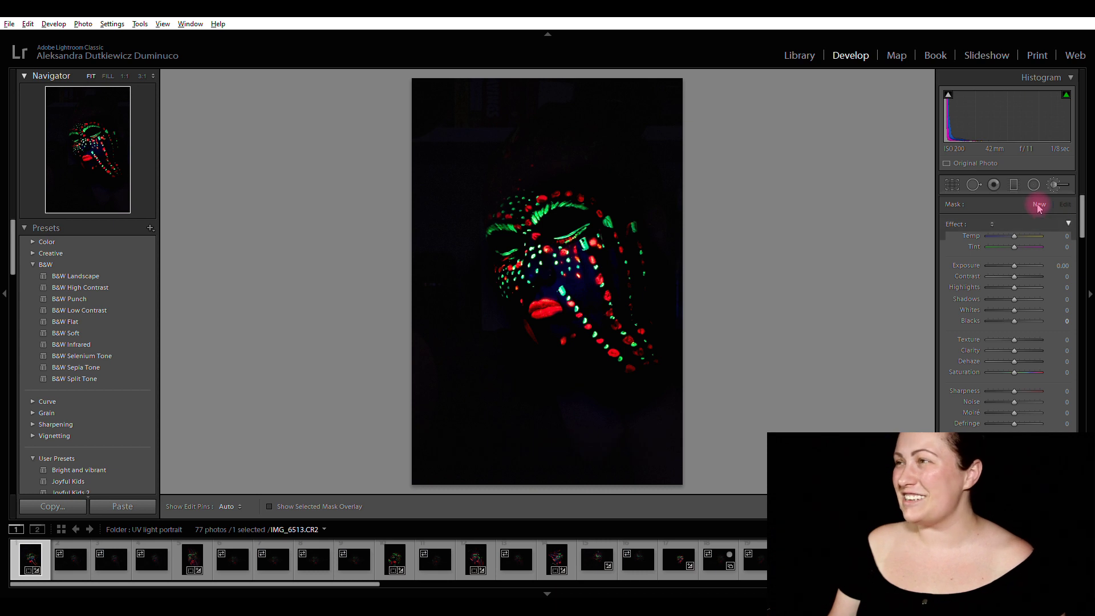
double_click(955, 226)
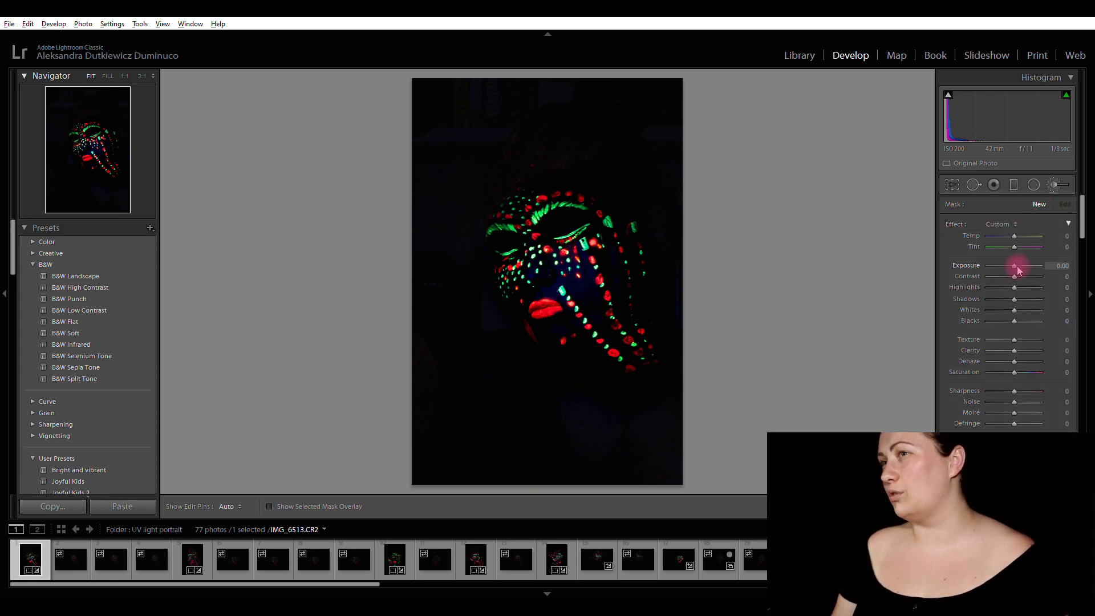
drag(1021, 270, 1017, 279)
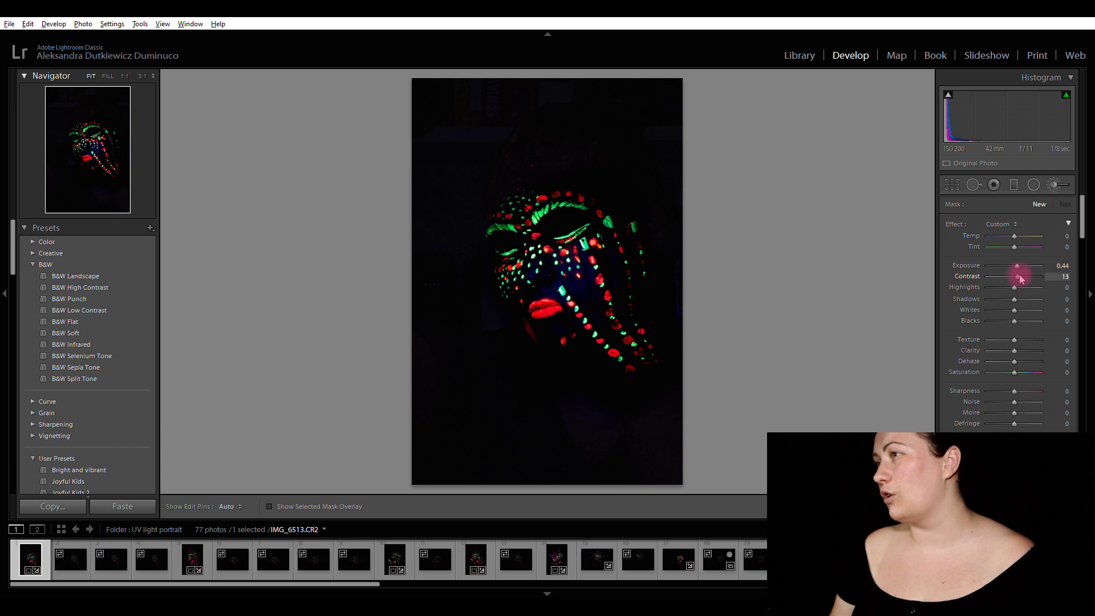
drag(1015, 341, 1016, 350)
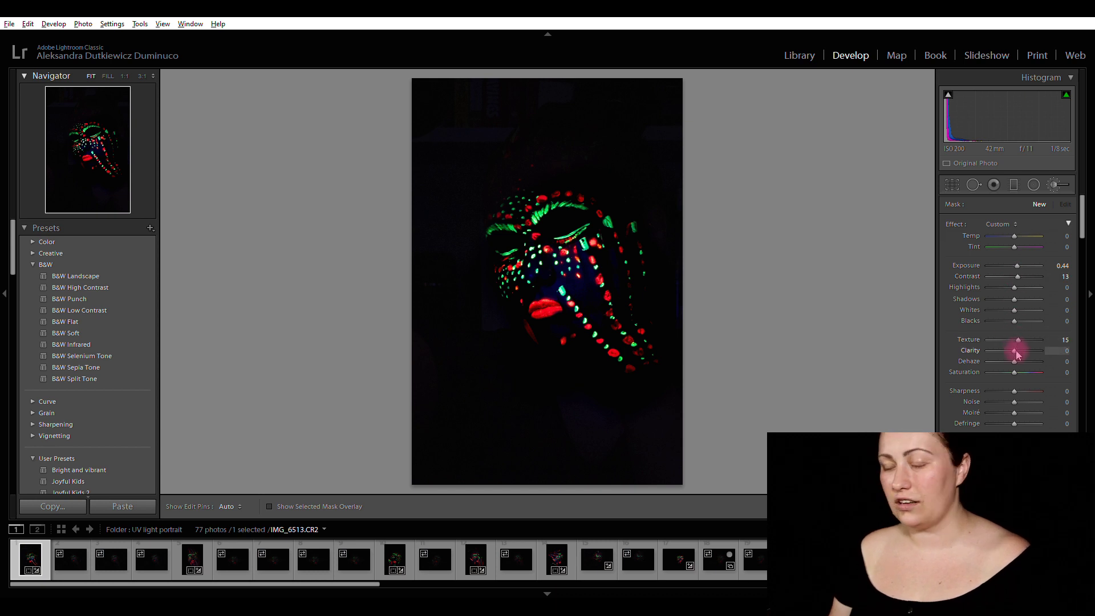
drag(1016, 353, 1015, 374)
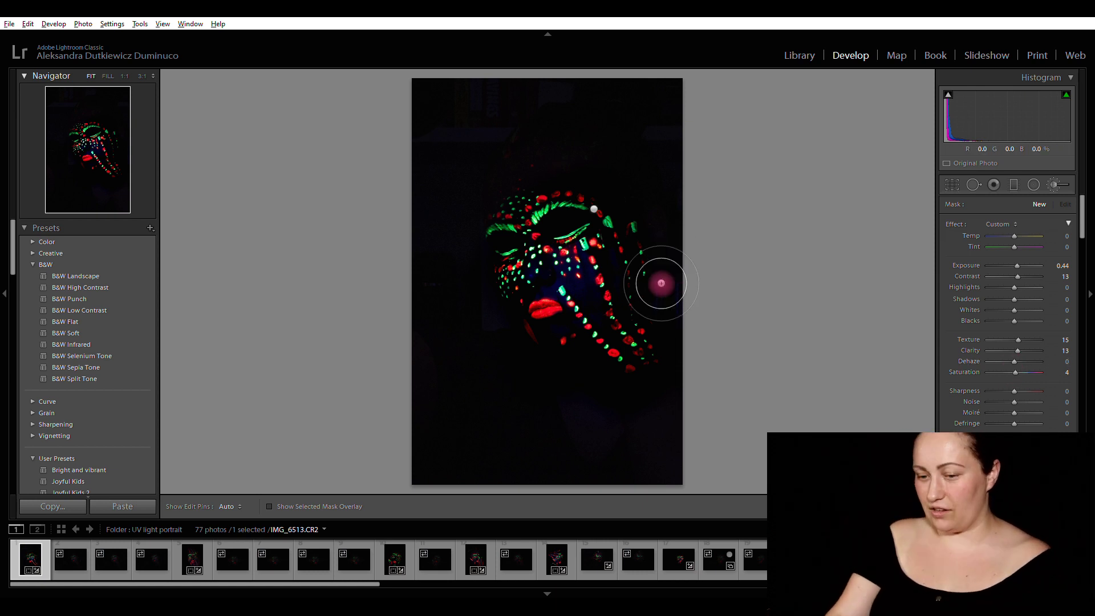
scroll(622, 292, down, 5)
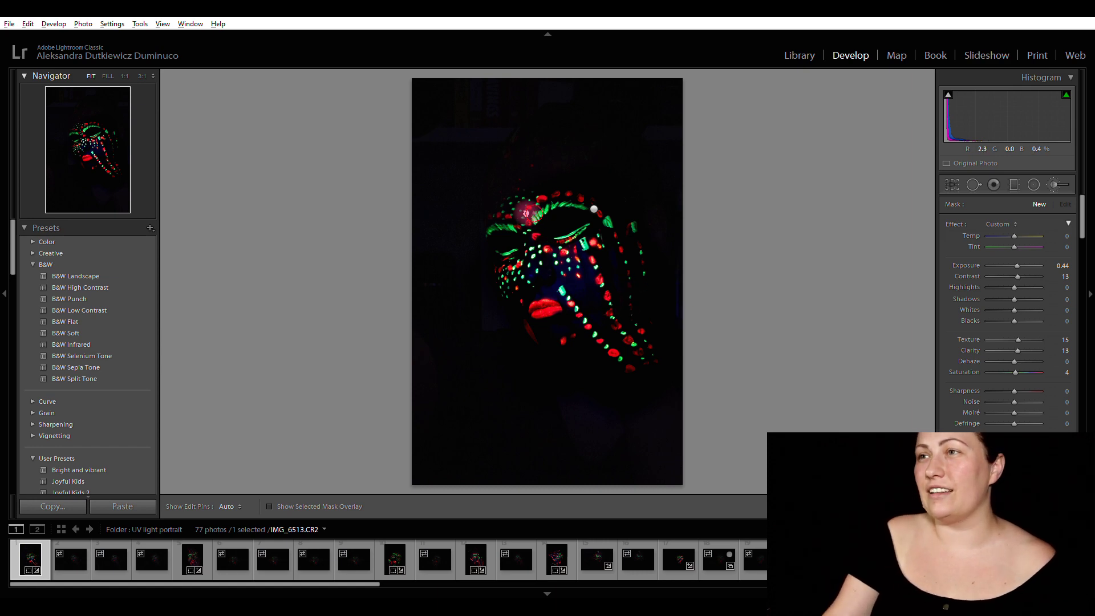
key(z)
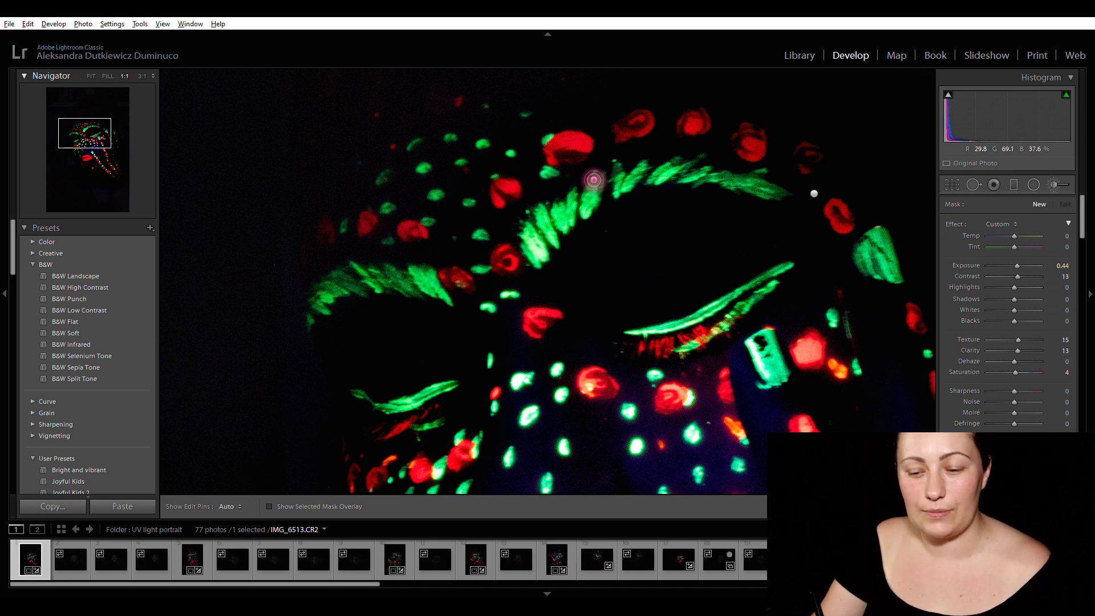
- Paint the brightening brush over the green forehead stroke and other neon paint
drag(541, 258, 547, 212)
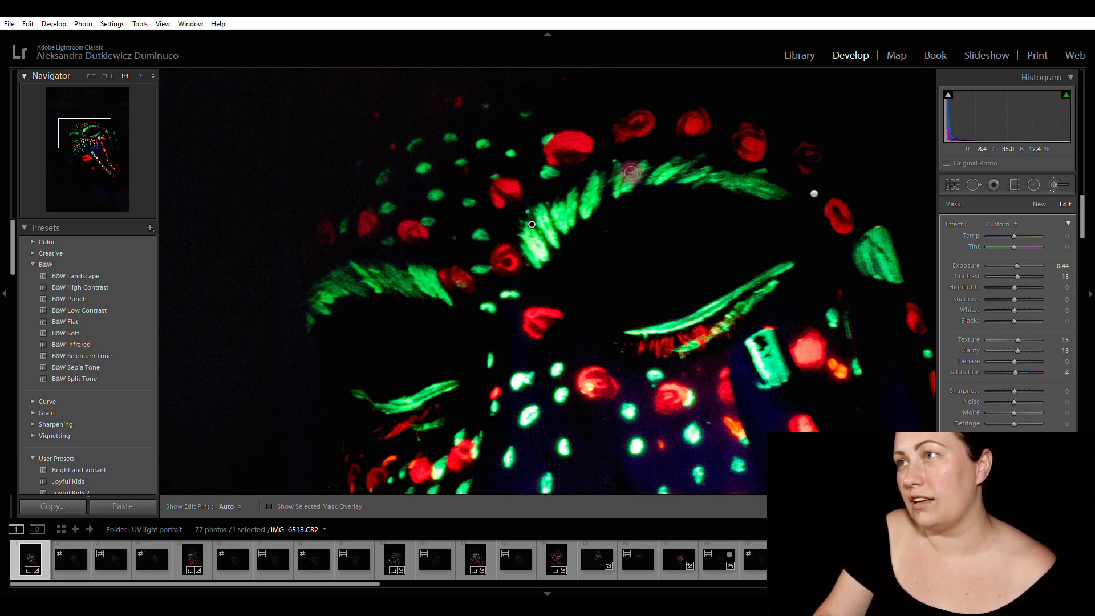
key(h)
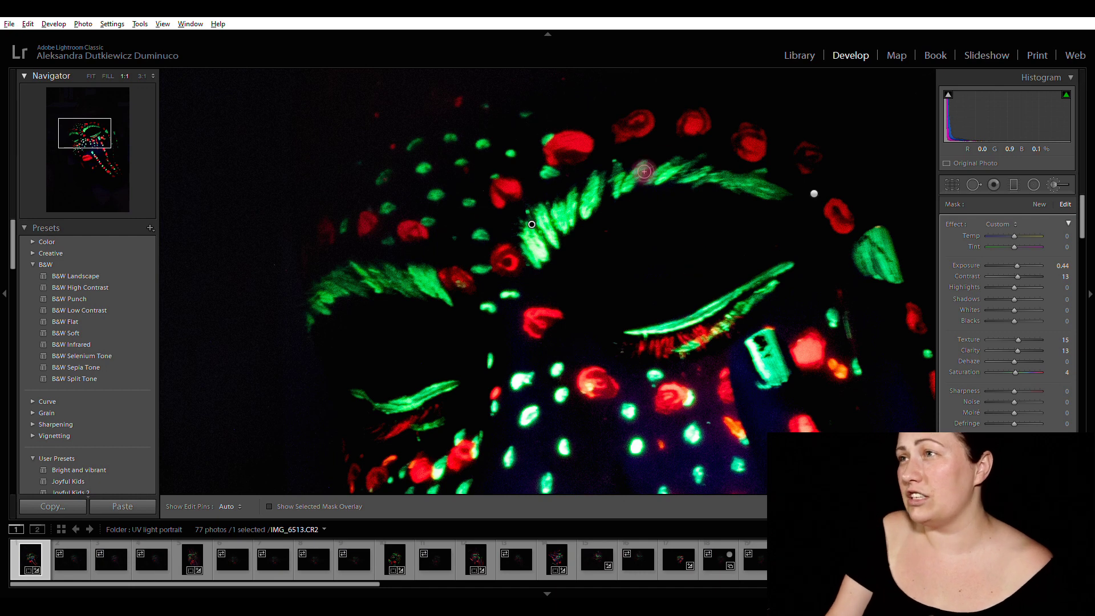
key(h)
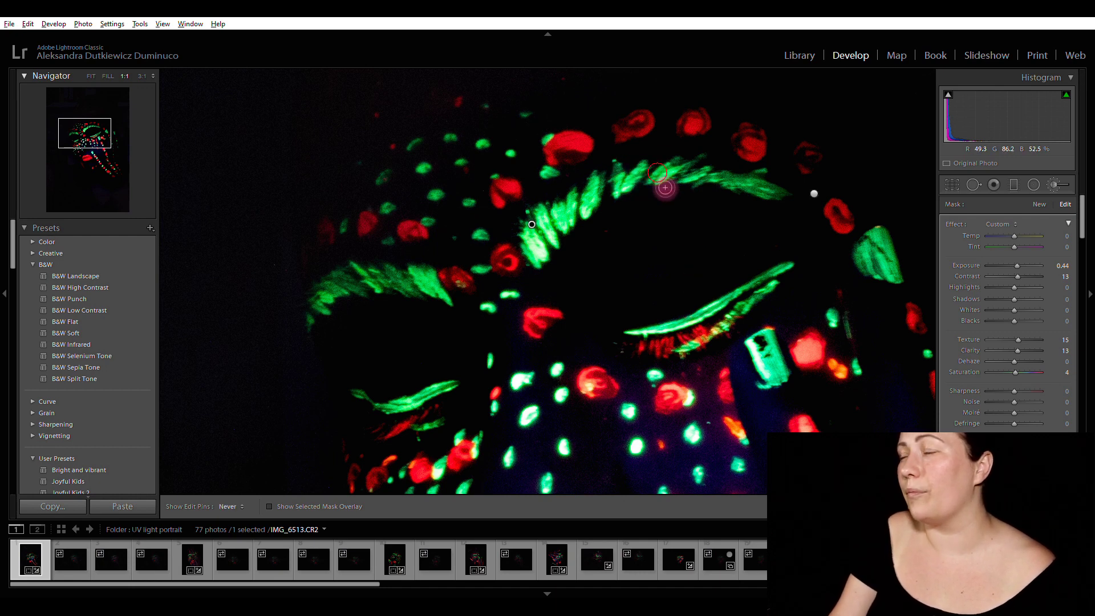
key(h)
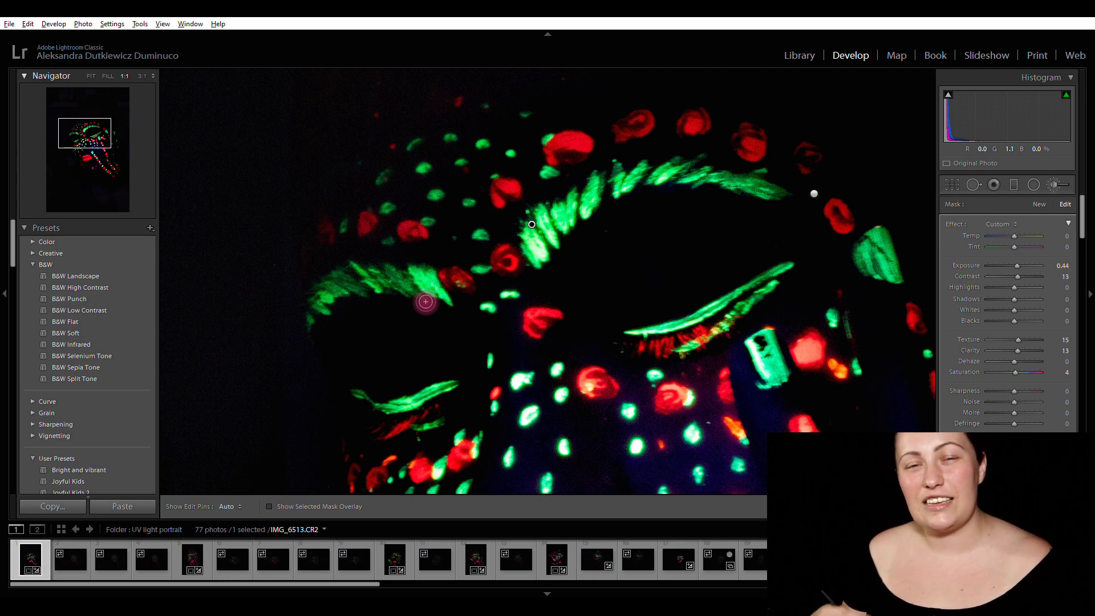
- Fit the whole photo in view, close the brush, and turn on the shadow clipping warning
key(z)
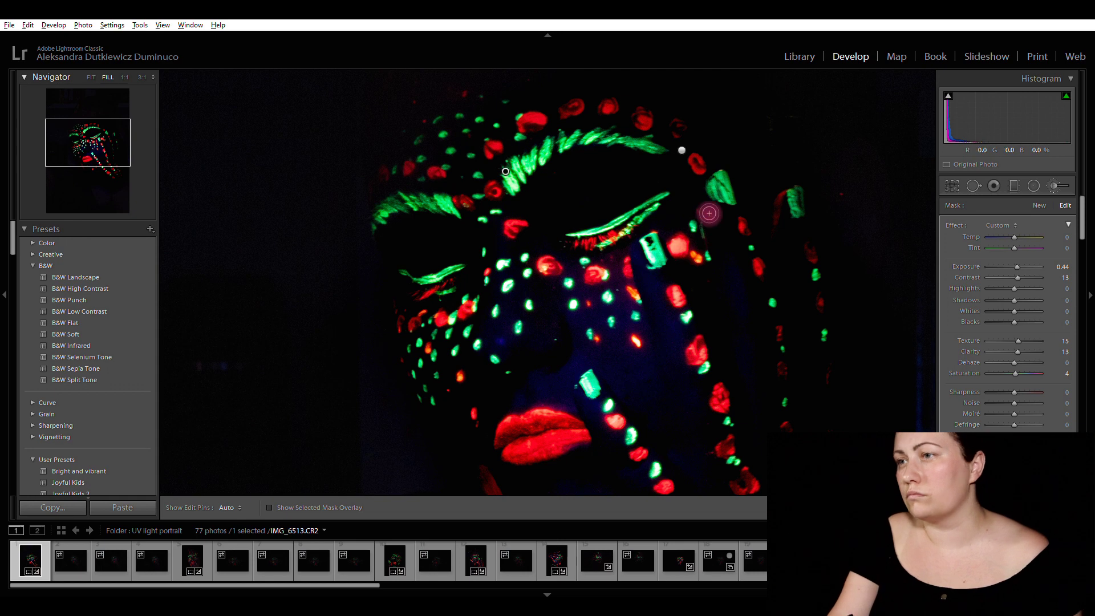
key(ctrl+minus)
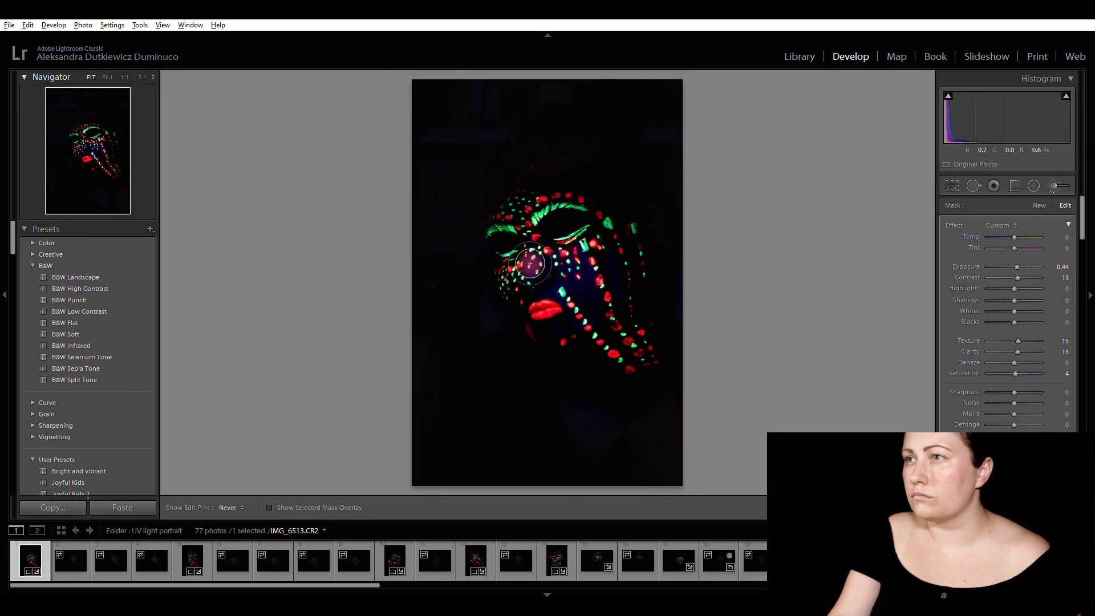
key(k)
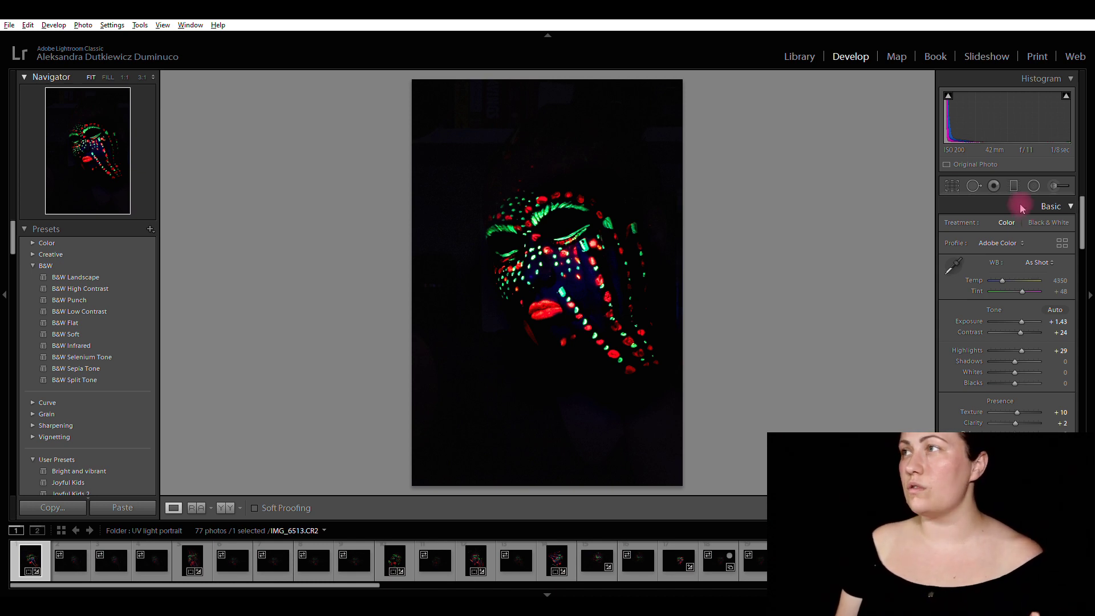
click(949, 97)
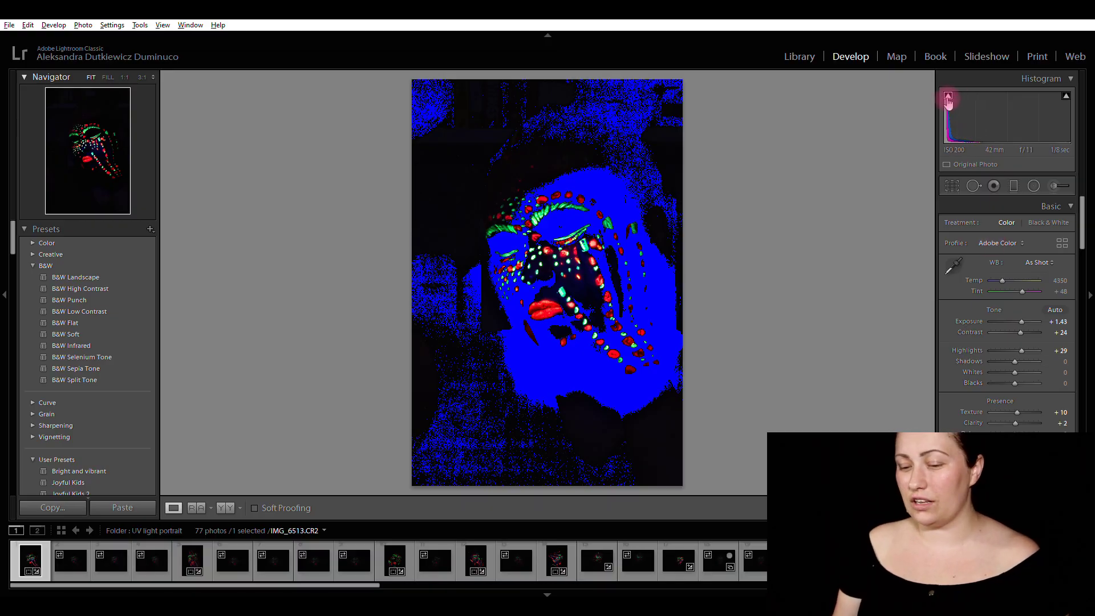
- Paint the background around the face black with a brush at Exposure -1.30 and Blacks -24
click(1052, 186)
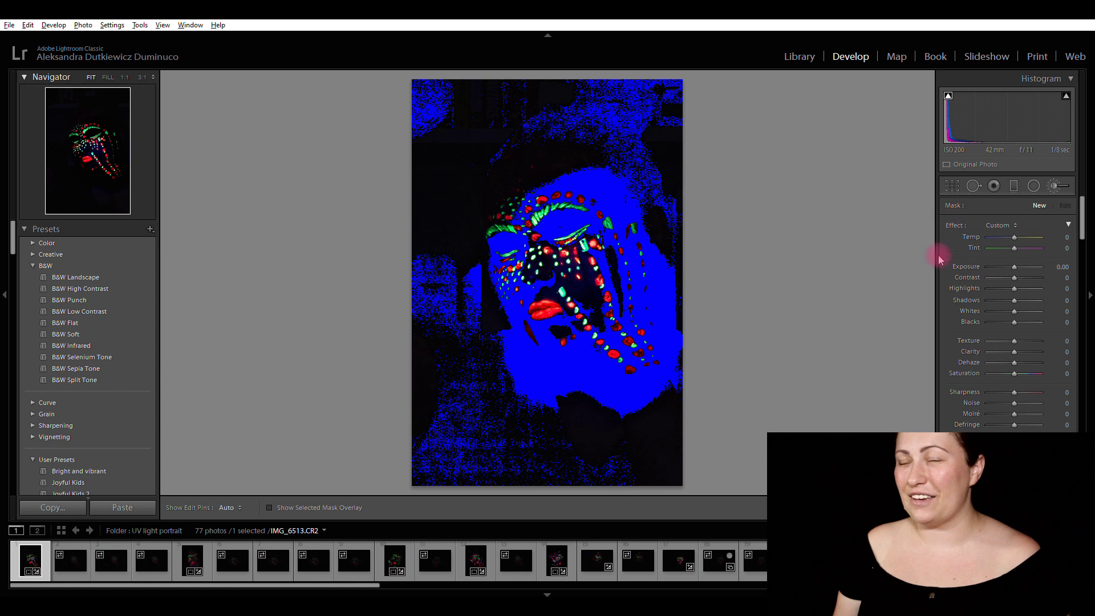
drag(1014, 267, 1005, 267)
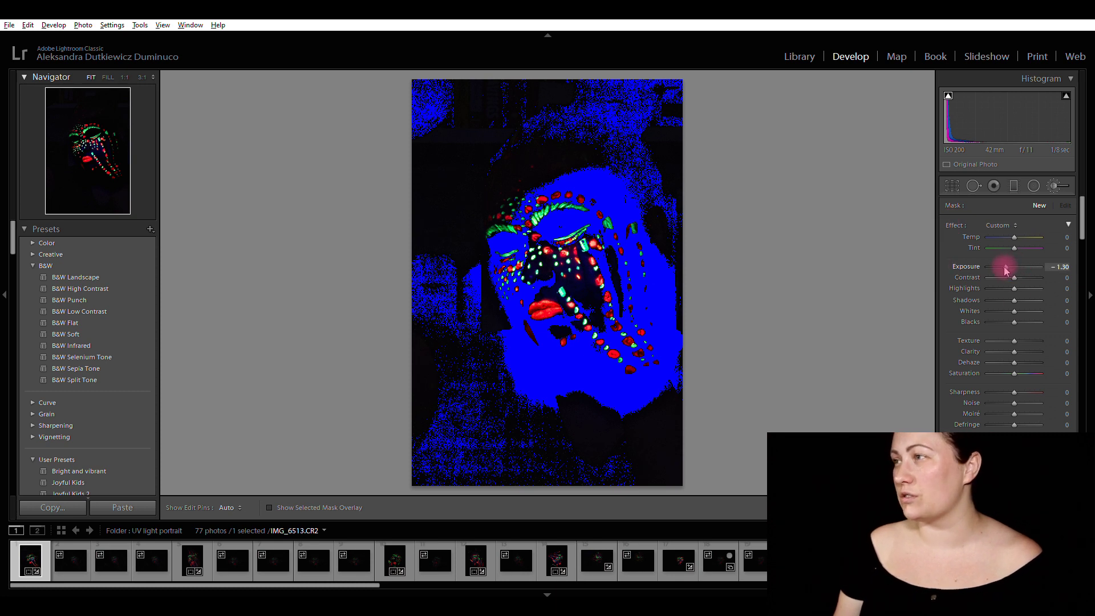
drag(1014, 321, 1007, 321)
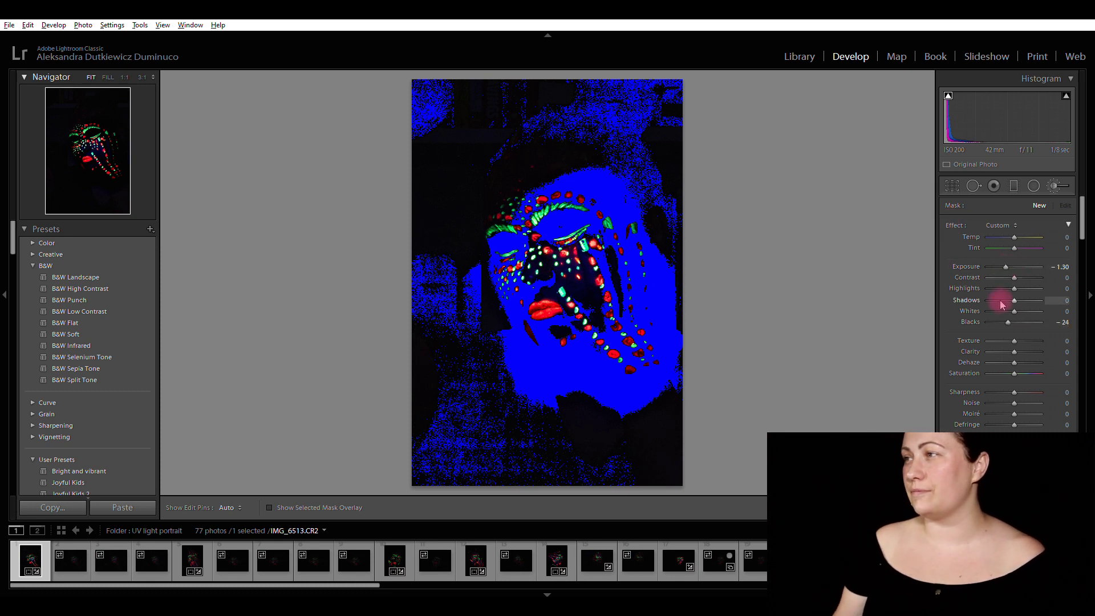
key(h)
mouse_move(434, 127)
mouse_down()
mouse_move(424, 174)
mouse_move(493, 127)
mouse_move(506, 156)
mouse_move(530, 74)
mouse_move(564, 114)
mouse_move(578, 81)
mouse_move(594, 126)
mouse_move(622, 77)
mouse_move(637, 157)
mouse_move(689, 94)
mouse_move(655, 163)
mouse_move(678, 248)
mouse_move(649, 194)
mouse_move(703, 306)
mouse_move(685, 303)
mouse_move(675, 343)
mouse_move(697, 426)
mouse_move(665, 486)
mouse_move(632, 407)
mouse_move(631, 473)
mouse_move(573, 407)
mouse_move(542, 407)
mouse_move(528, 474)
mouse_move(466, 366)
mouse_move(434, 422)
mouse_move(435, 505)
mouse_move(429, 380)
mouse_move(552, 450)
mouse_move(579, 496)
mouse_move(489, 377)
mouse_move(455, 189)
mouse_move(459, 276)
mouse_move(414, 185)
mouse_move(432, 308)
mouse_move(458, 195)
mouse_move(461, 220)
mouse_move(608, 141)
mouse_move(482, 196)
mouse_move(581, 155)
mouse_move(571, 150)
mouse_move(449, 224)
mouse_move(450, 318)
mouse_move(484, 451)
mouse_move(527, 489)
mouse_up()
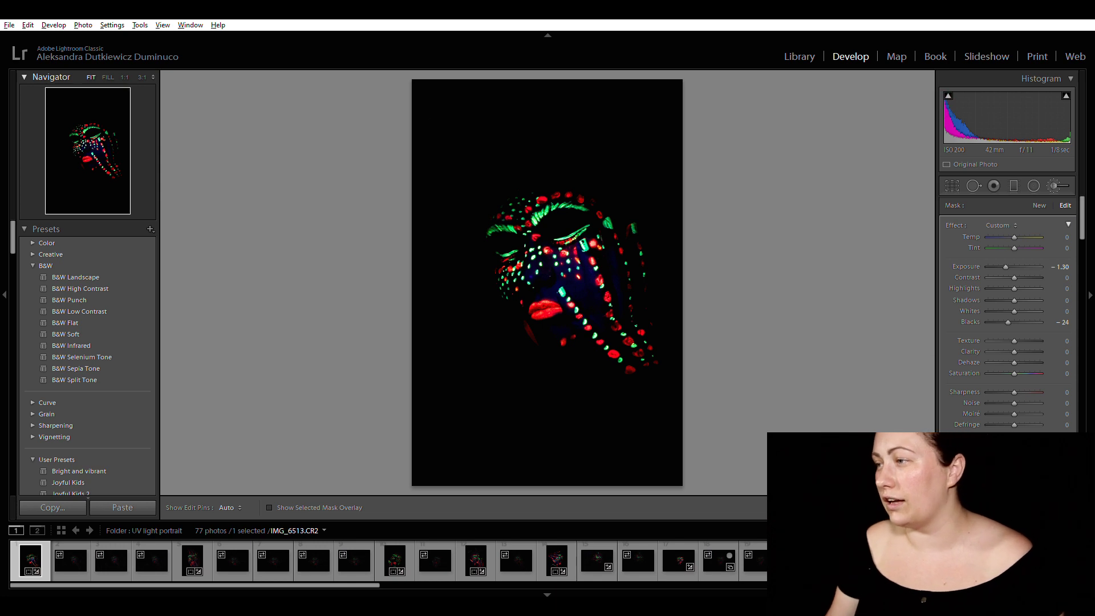
key(k)
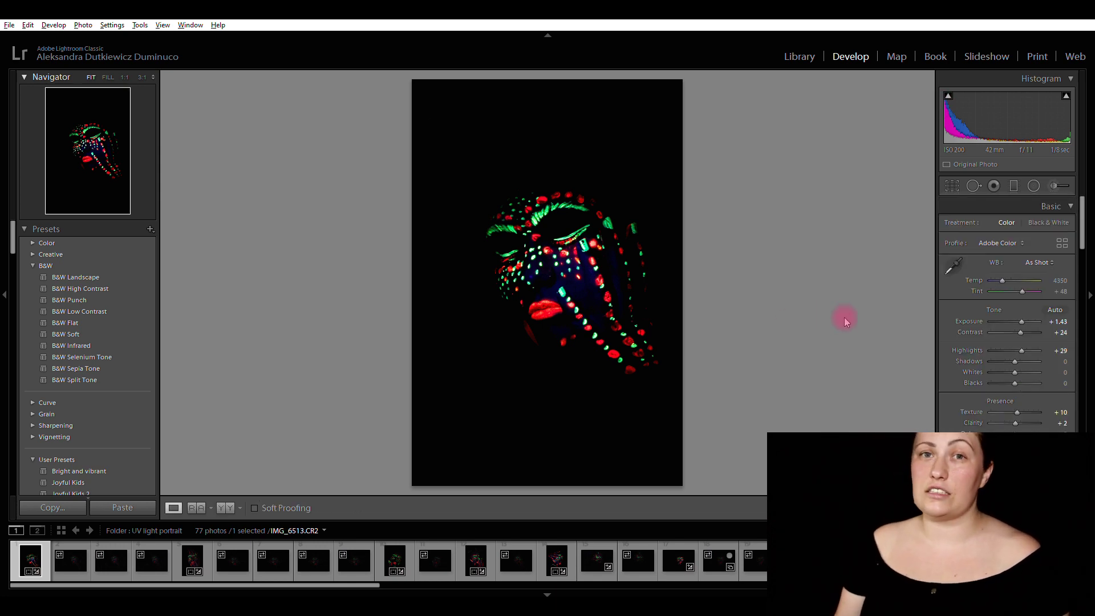
- Open the next portrait, IMG_6517, from the filmstrip for cropping
click(191, 562)
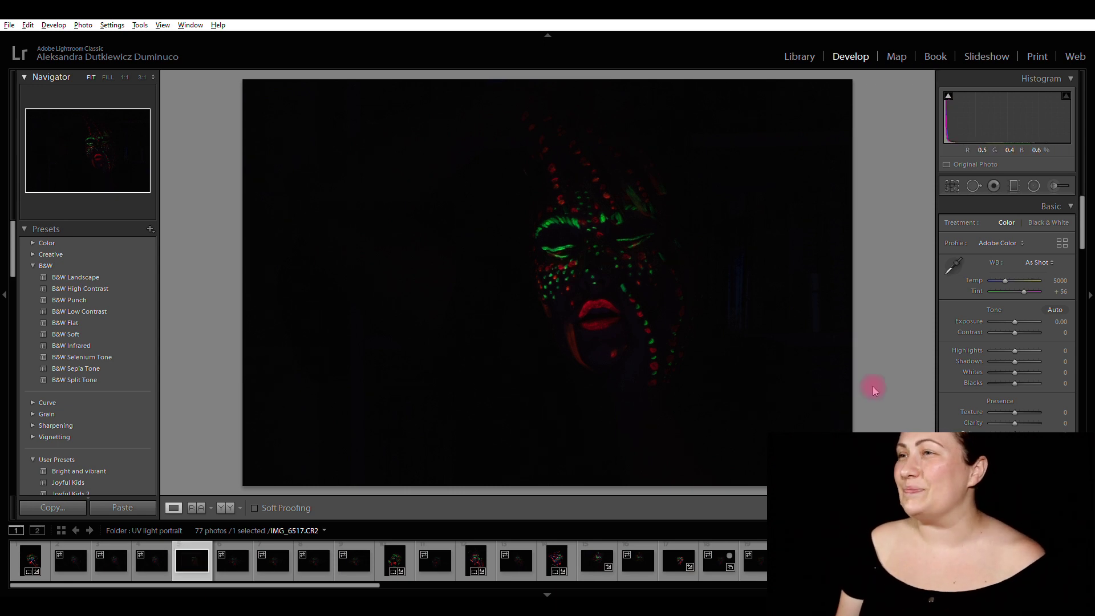
key(r)
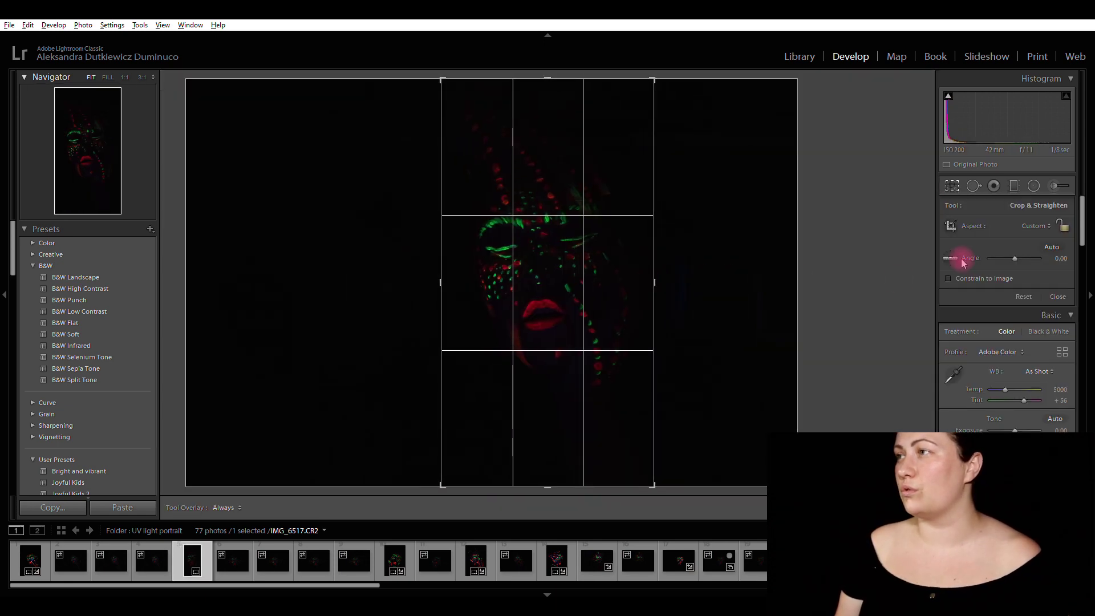
- Crop IMG_6517 to a full-height vertical frame, then set Exposure +1.31, Contrast +29, Highlights +50
click(1035, 225)
click(977, 325)
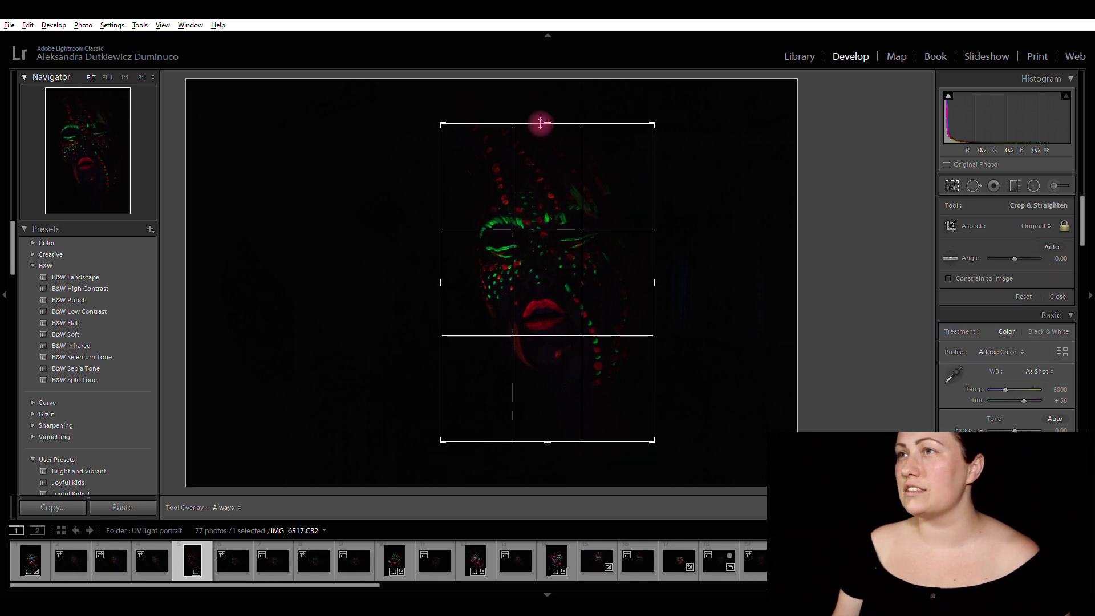
drag(541, 124, 546, 105)
drag(543, 471, 546, 475)
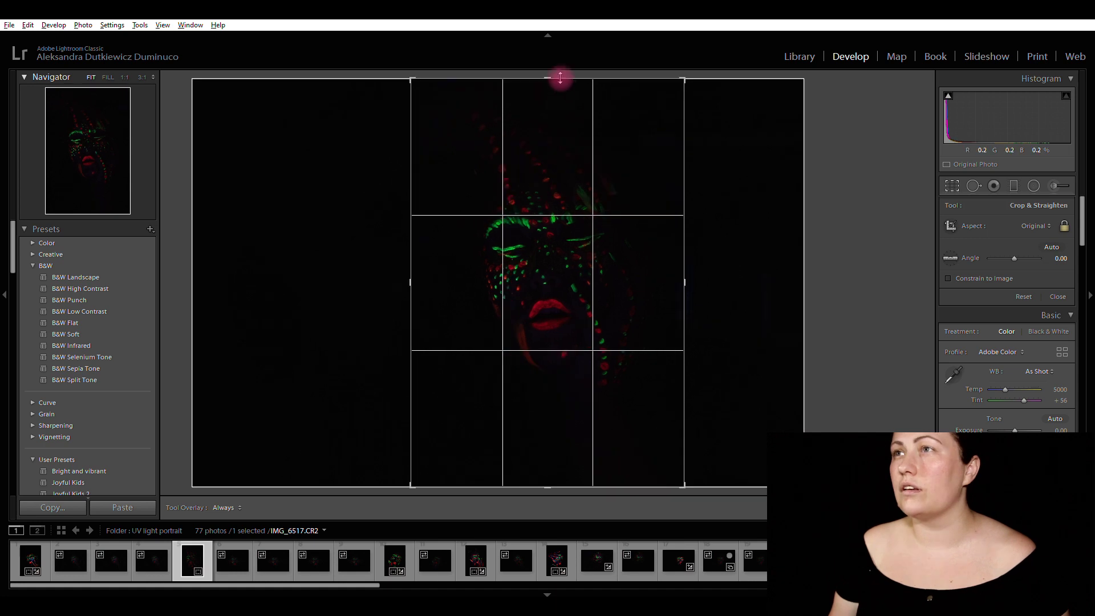
key(Return)
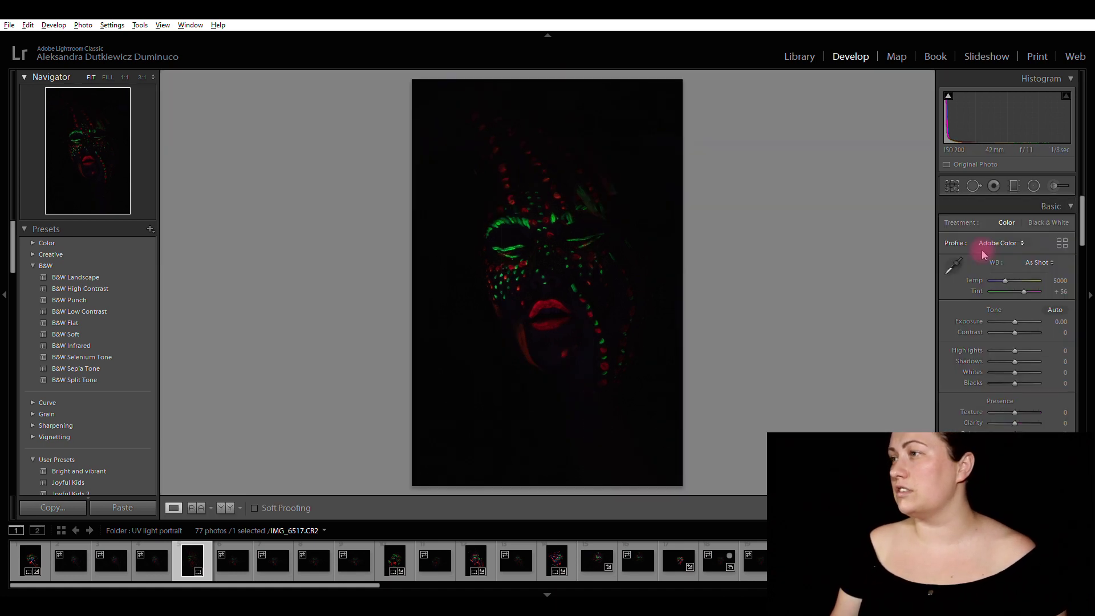
drag(1015, 321, 1027, 353)
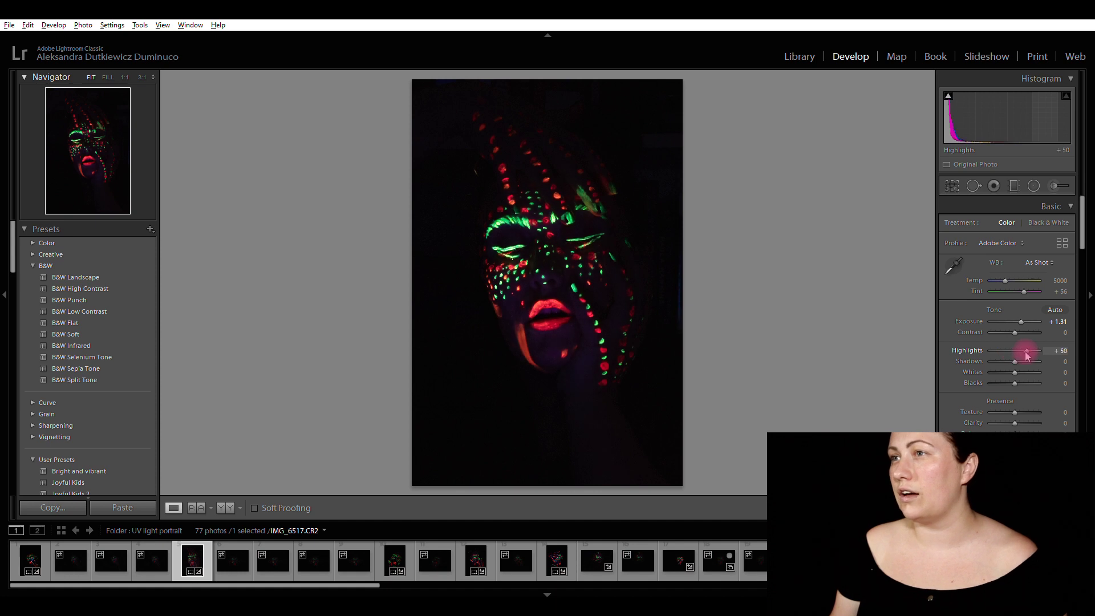
drag(1014, 333, 1024, 336)
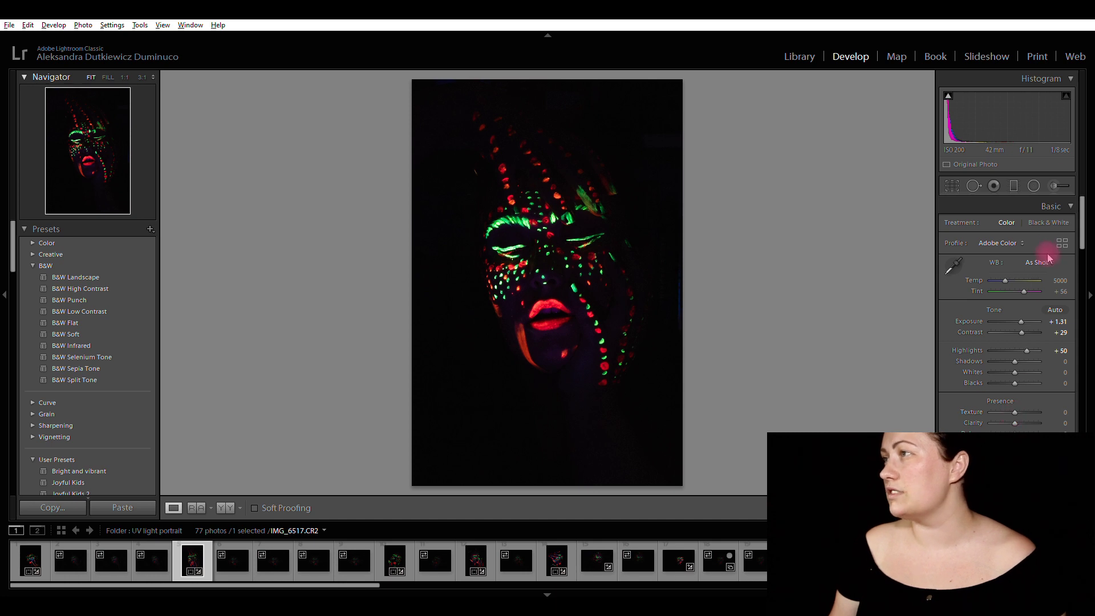
- Set a new brush to Exposure 0.52, Contrast 13, Texture 30, Clarity 9, Saturation 9 and zoom 1:1 on the eyes
click(1055, 186)
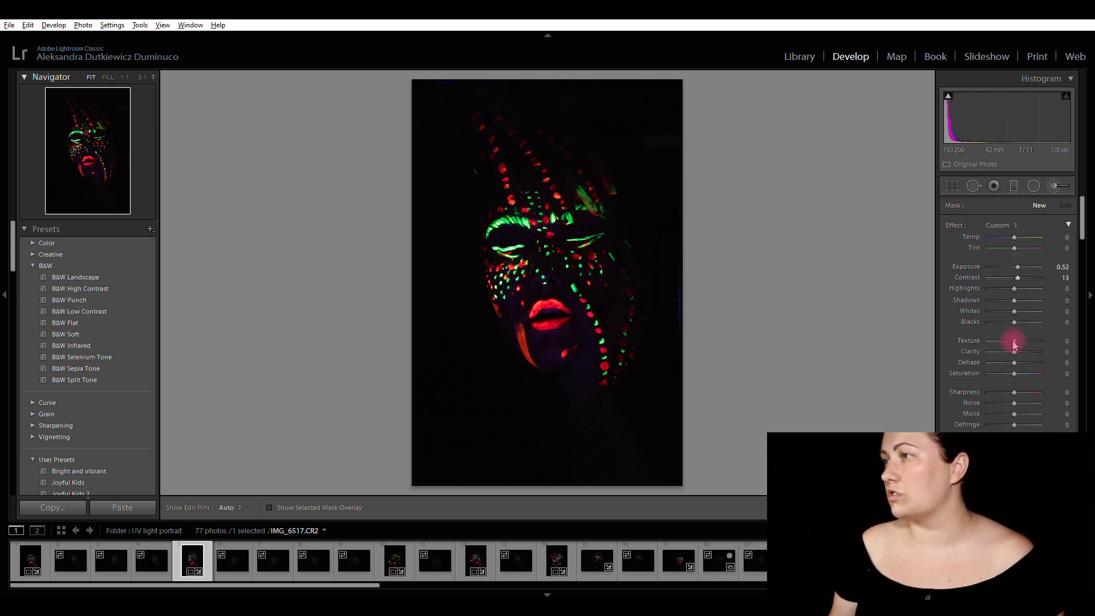
drag(1020, 355, 1023, 355)
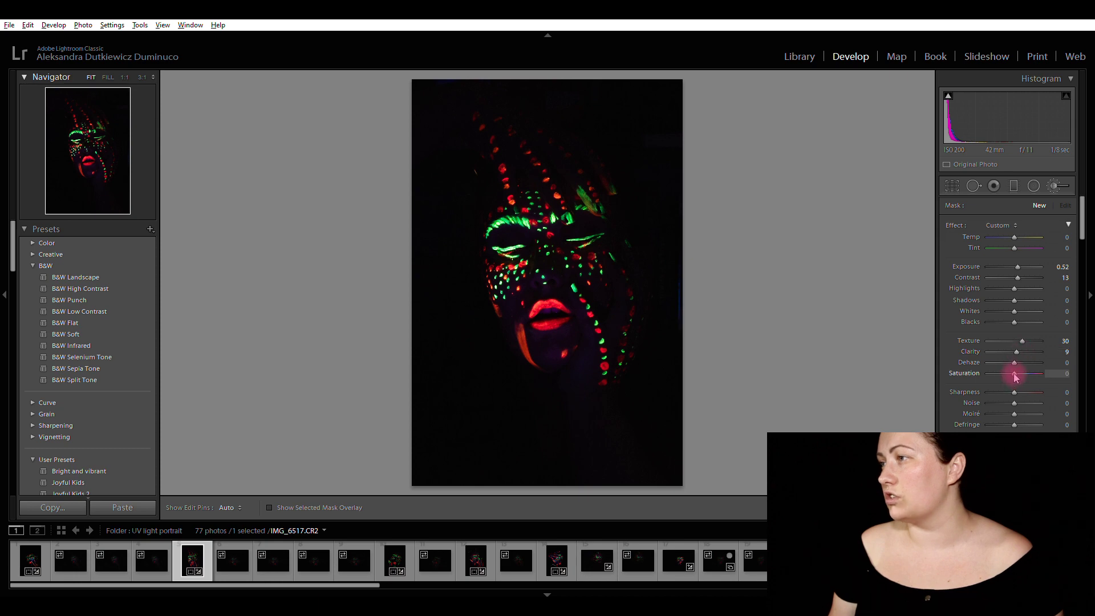
click(496, 130)
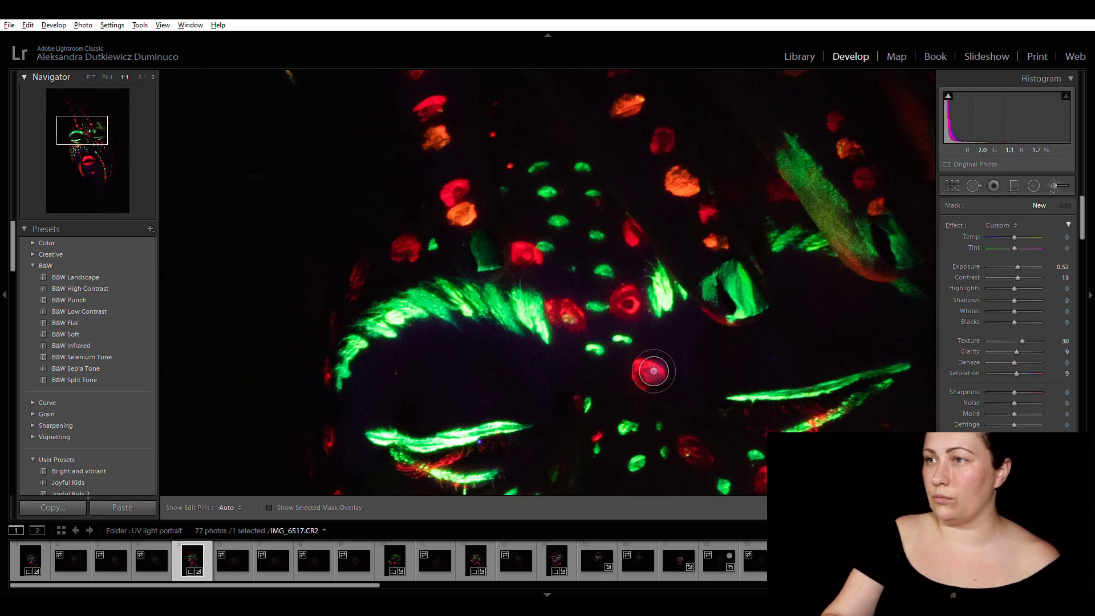
key(h)
- Brighten the green paint strokes above the eye and at upper right, then zoom back to fit
mouse_move(528, 318)
mouse_down()
mouse_move(447, 310)
mouse_move(345, 366)
mouse_up()
key(h)
mouse_move(672, 302)
mouse_down()
mouse_move(753, 313)
mouse_move(831, 210)
mouse_move(895, 269)
mouse_up()
scroll(480, 471, down, 10)
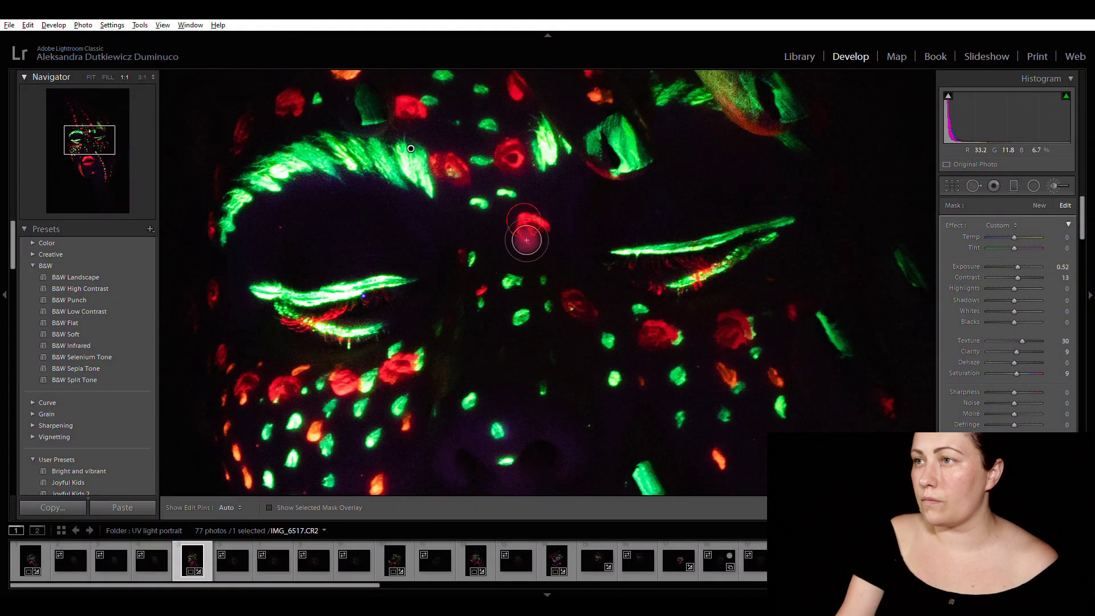
key(z)
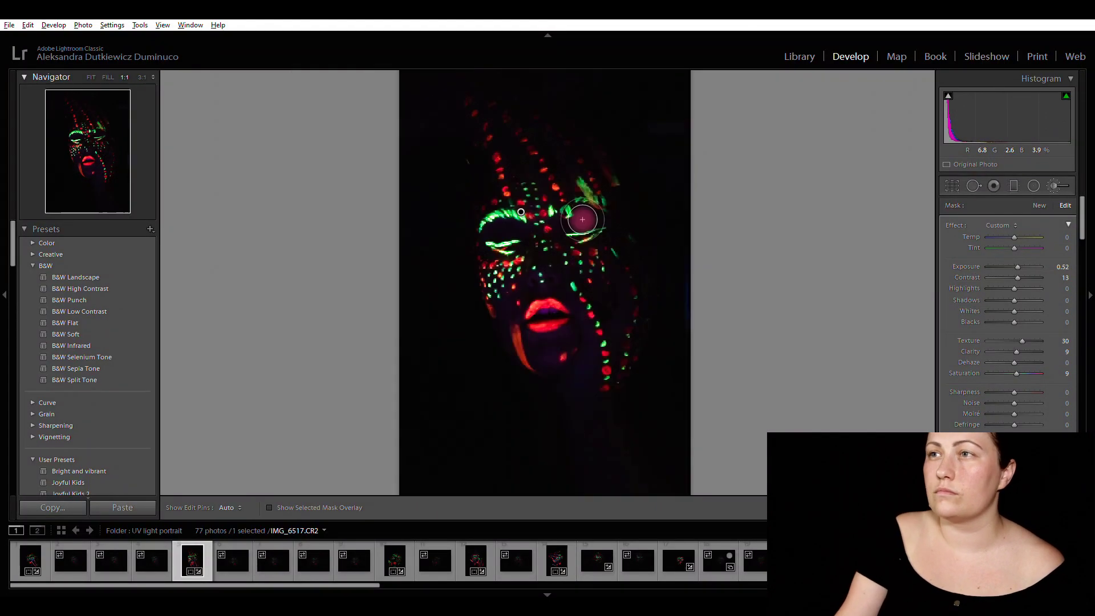
key(z)
key(h)
key(z)
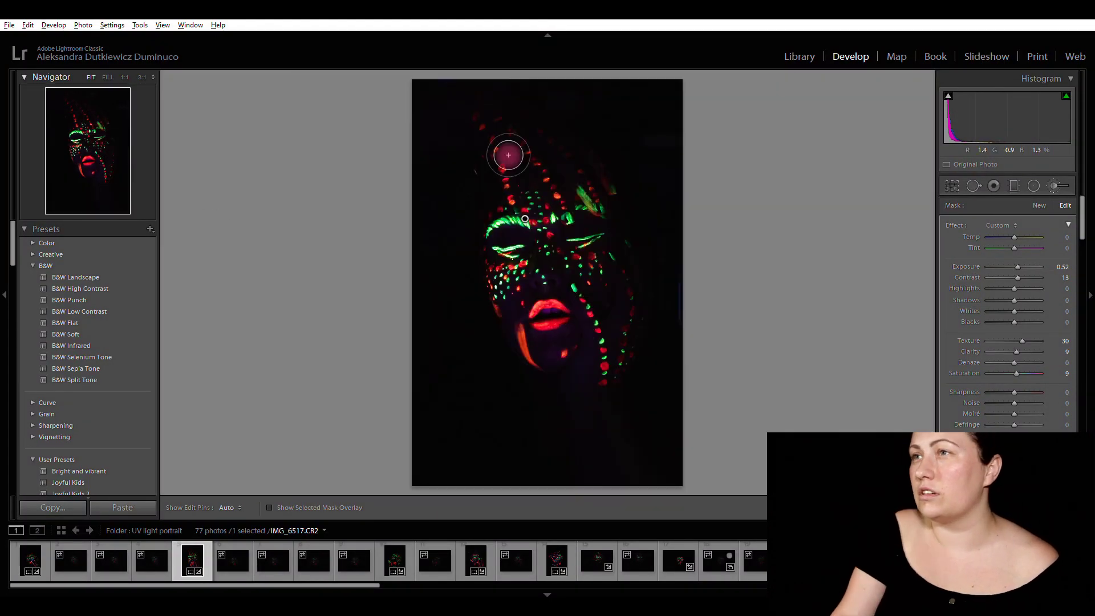
key(k)
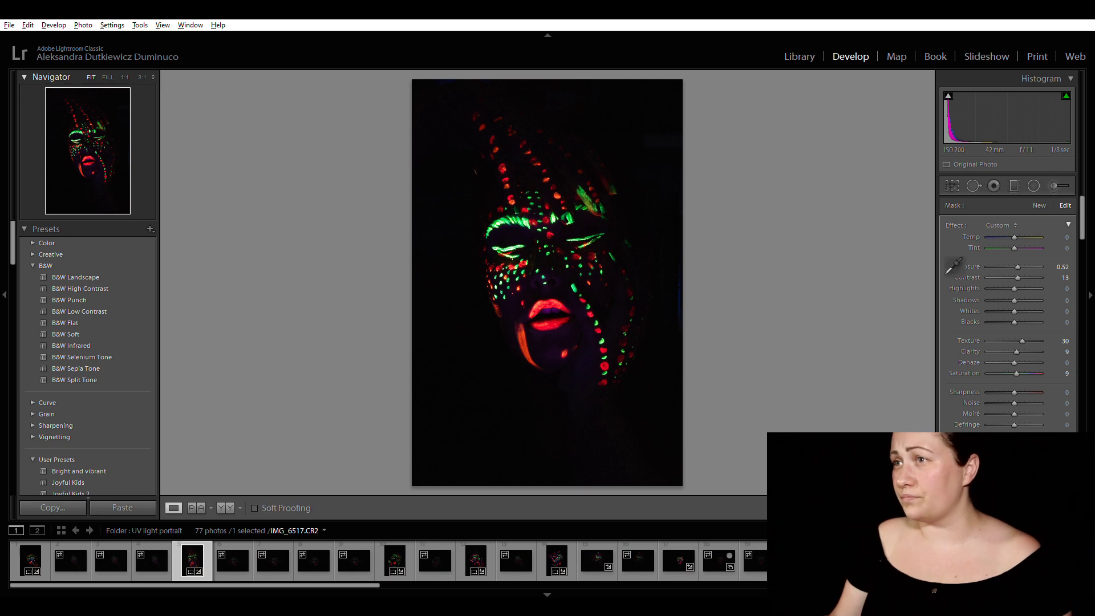
- With shadow clipping shown, paint the background black using a new brush at Exposure -2.70 and Blacks -50
click(1056, 187)
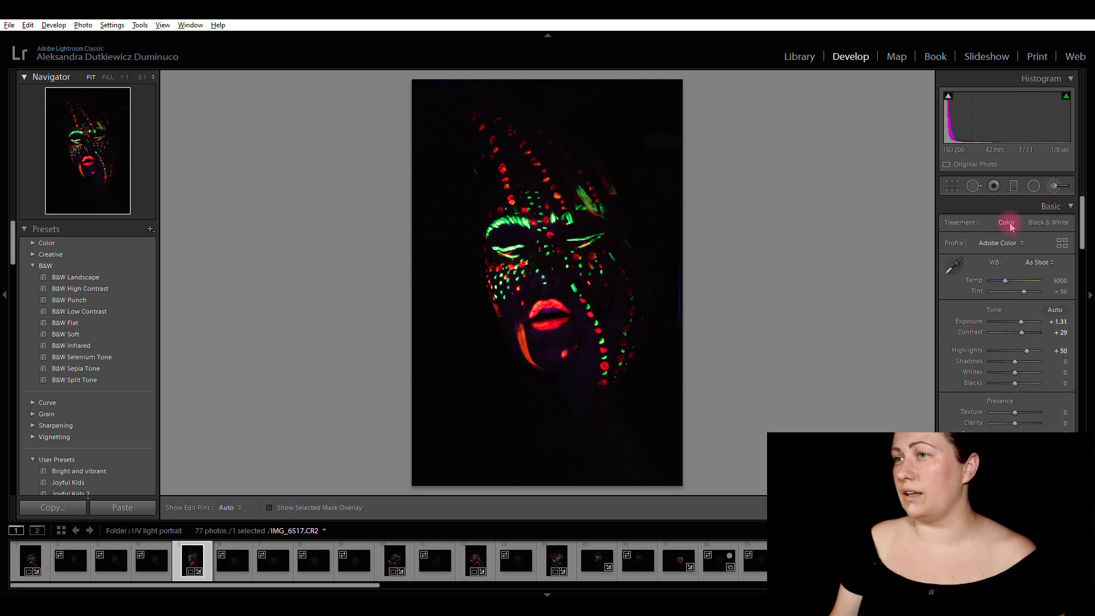
key(ctrl+y)
click(1040, 207)
click(958, 226)
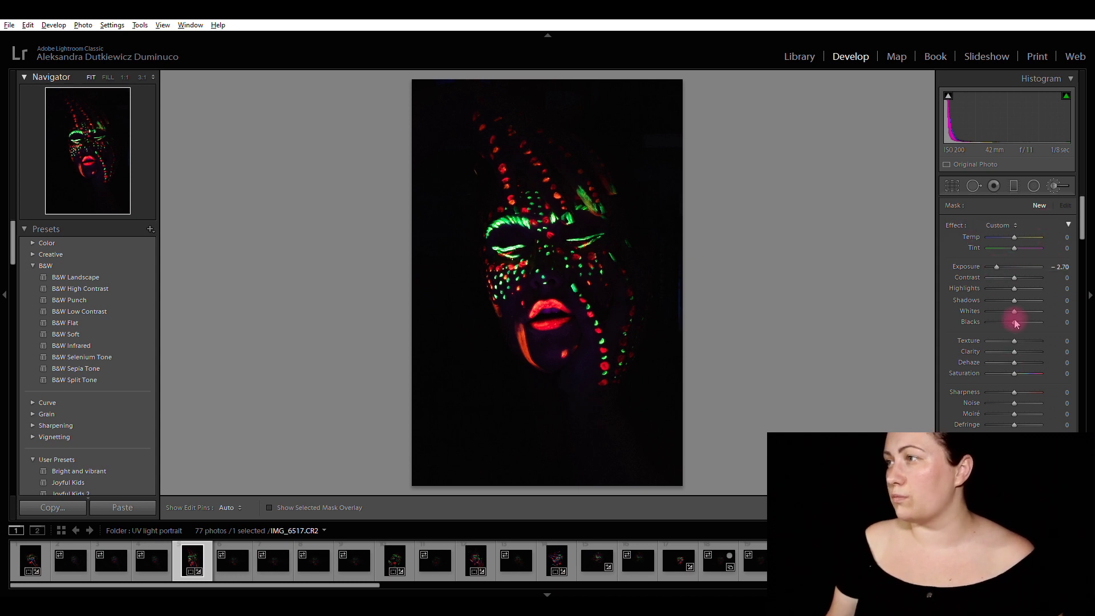
click(948, 96)
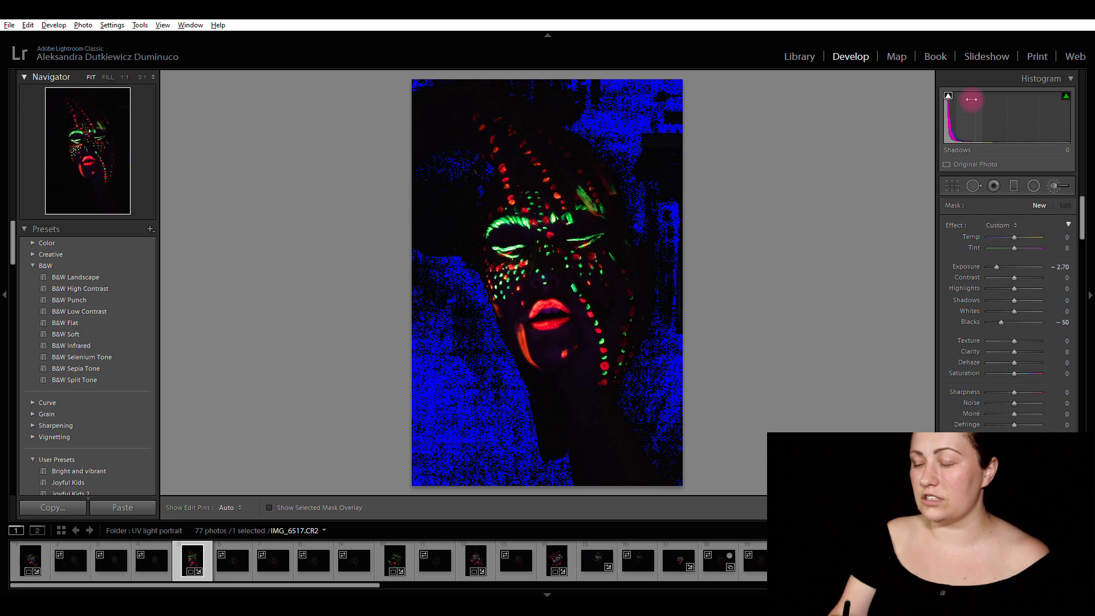
key(h)
mouse_move(435, 157)
mouse_down()
mouse_move(444, 258)
mouse_move(419, 262)
mouse_move(418, 115)
mouse_move(406, 523)
mouse_up()
mouse_move(441, 301)
mouse_down()
mouse_move(470, 388)
mouse_move(661, 457)
mouse_move(671, 139)
mouse_up()
- Hide the clipping overlay and compare IMG_6517 before and after side by side
key(k)
click(948, 96)
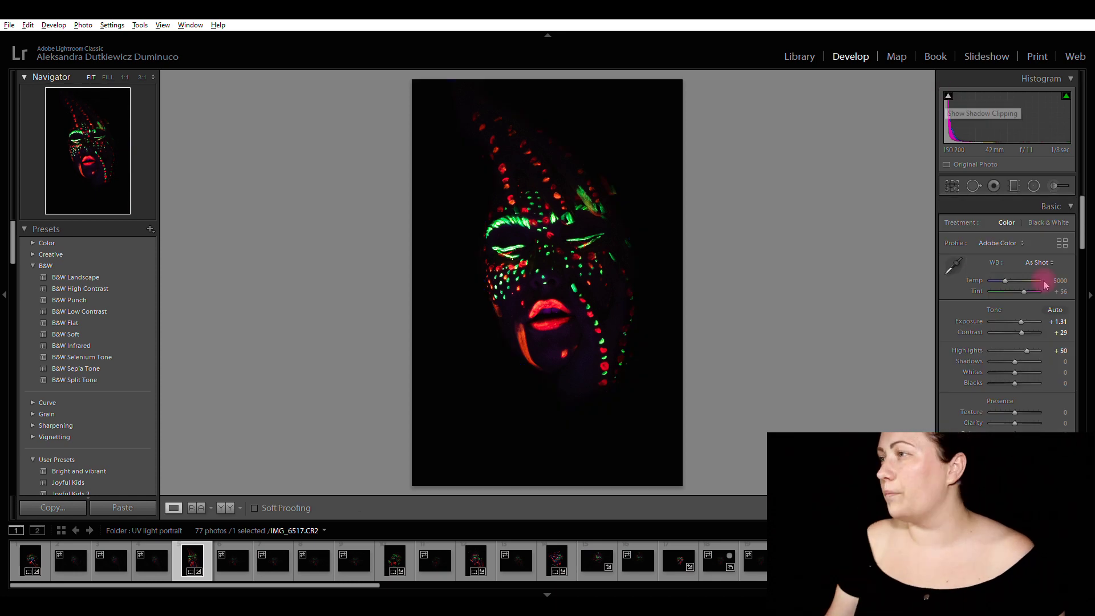
click(226, 508)
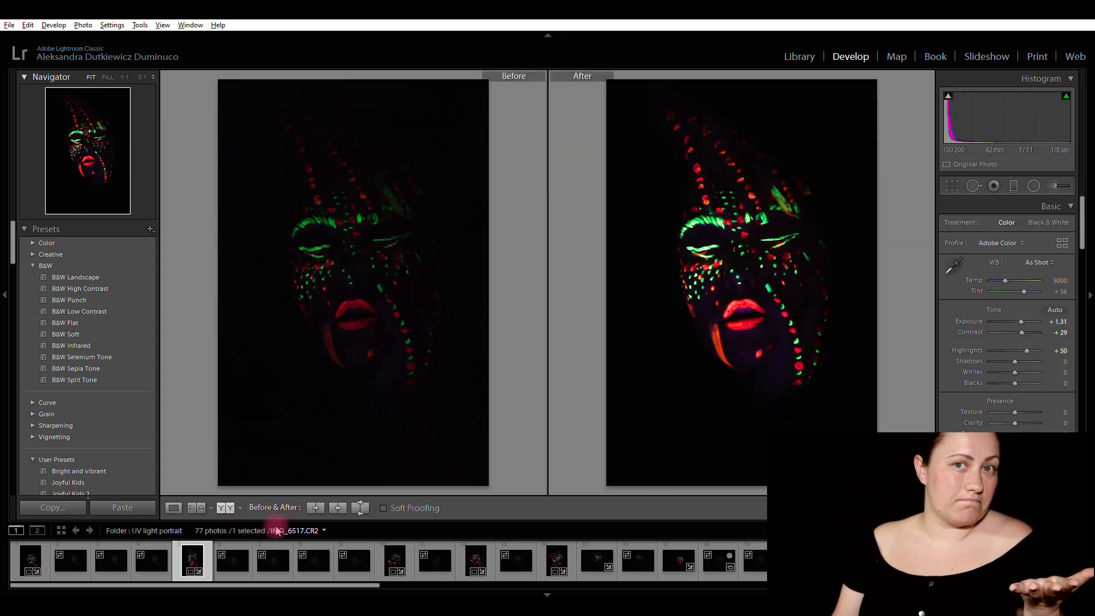
- Leave Before/After for single Loupe view and bring IMG_6553 into view in the filmstrip
click(173, 509)
scroll(547, 570, down, 5)
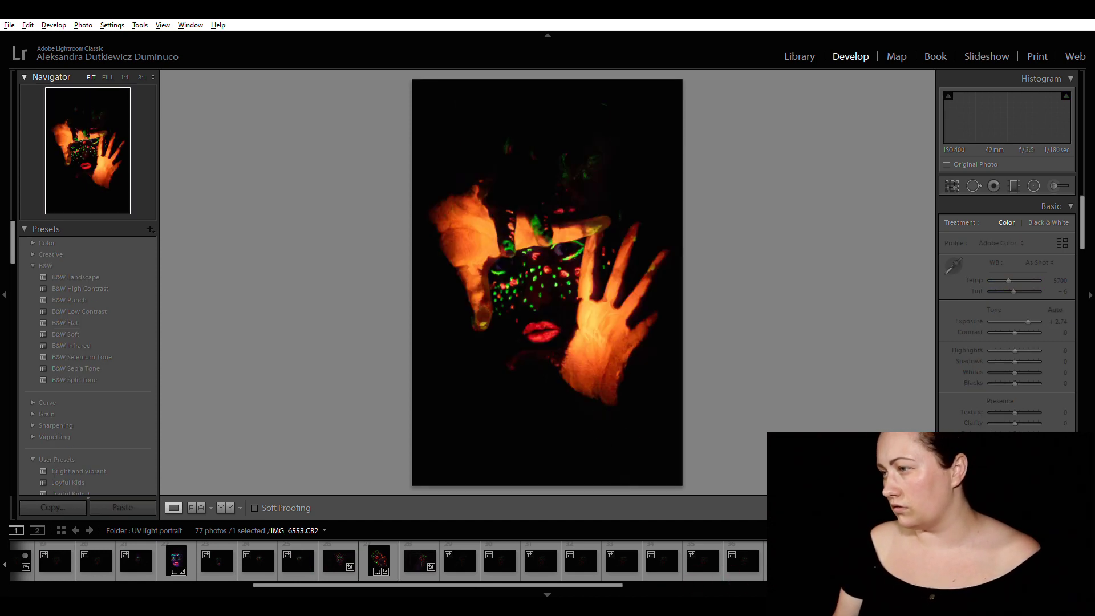
- Activate the crop tool on IMG_6553, with the frame still at Original aspect
scroll(388, 562, down, 10)
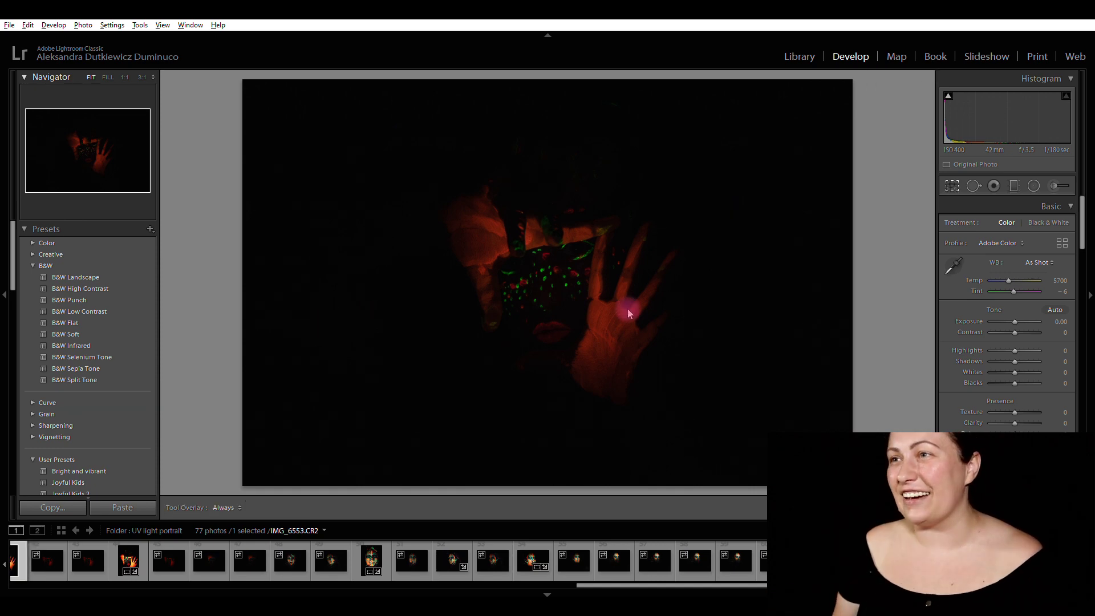
click(952, 187)
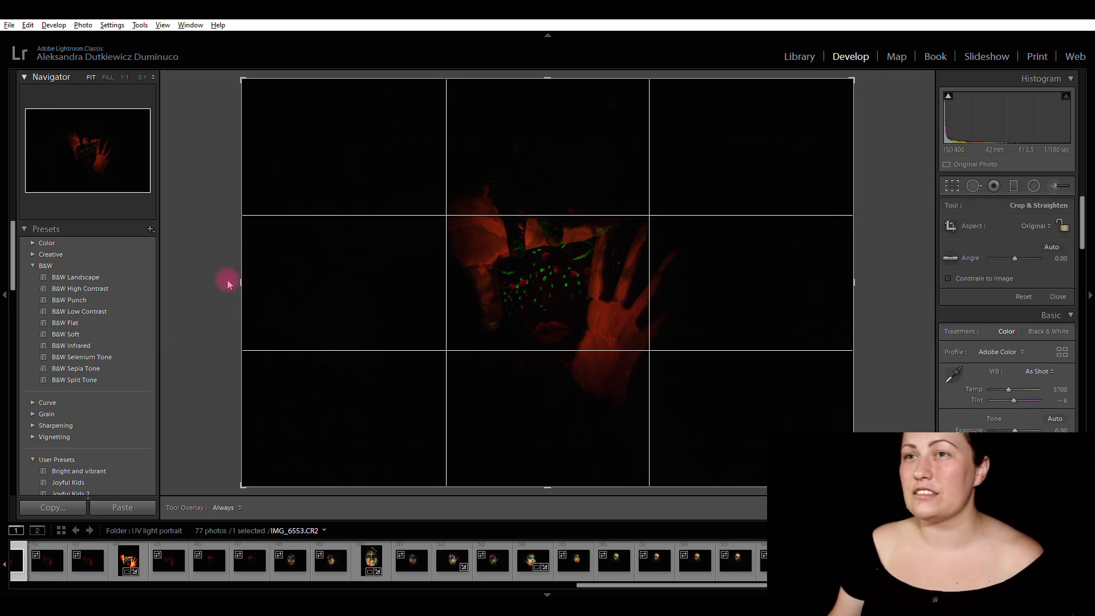
- Crop IMG_6553 to a vertical 2 x 3 frame around face and hands, then raise Highlights to +38
drag(242, 284, 322, 284)
drag(779, 283, 694, 293)
drag(408, 272, 421, 279)
click(1045, 226)
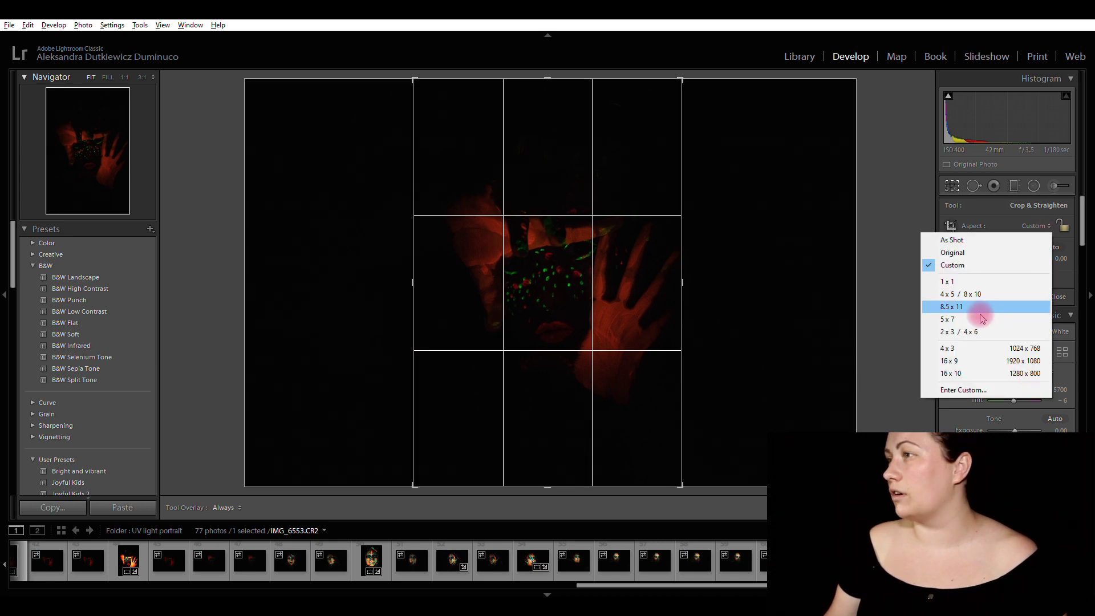
click(978, 333)
drag(562, 318, 540, 319)
key(Return)
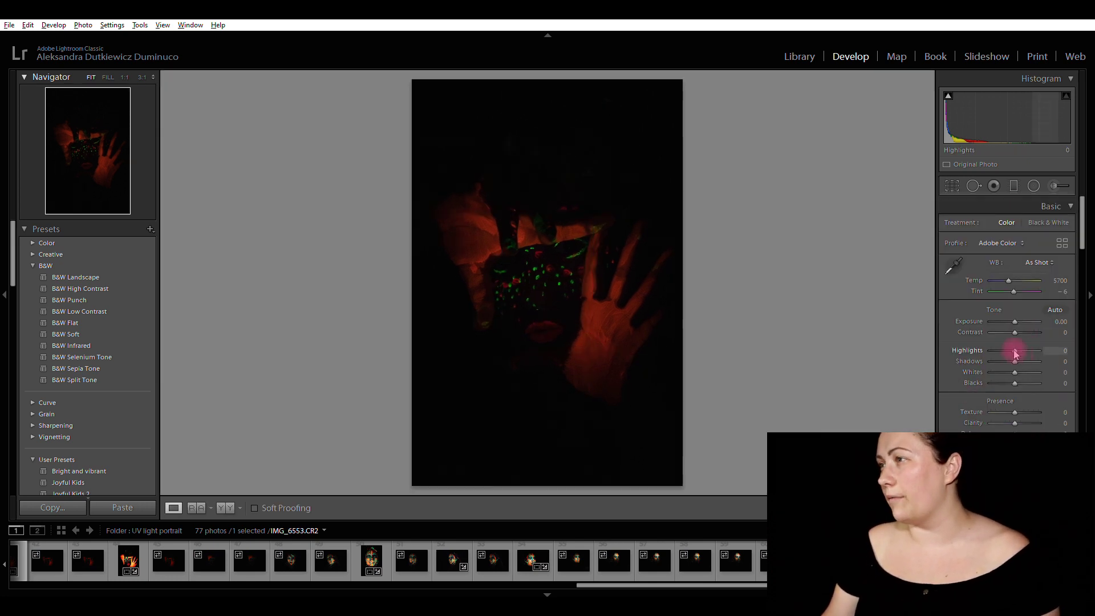
mouse_move(1014, 350)
mouse_down()
mouse_move(1058, 361)
mouse_move(1017, 357)
mouse_move(1020, 326)
mouse_move(1024, 354)
mouse_move(1019, 327)
mouse_move(1018, 337)
mouse_up()
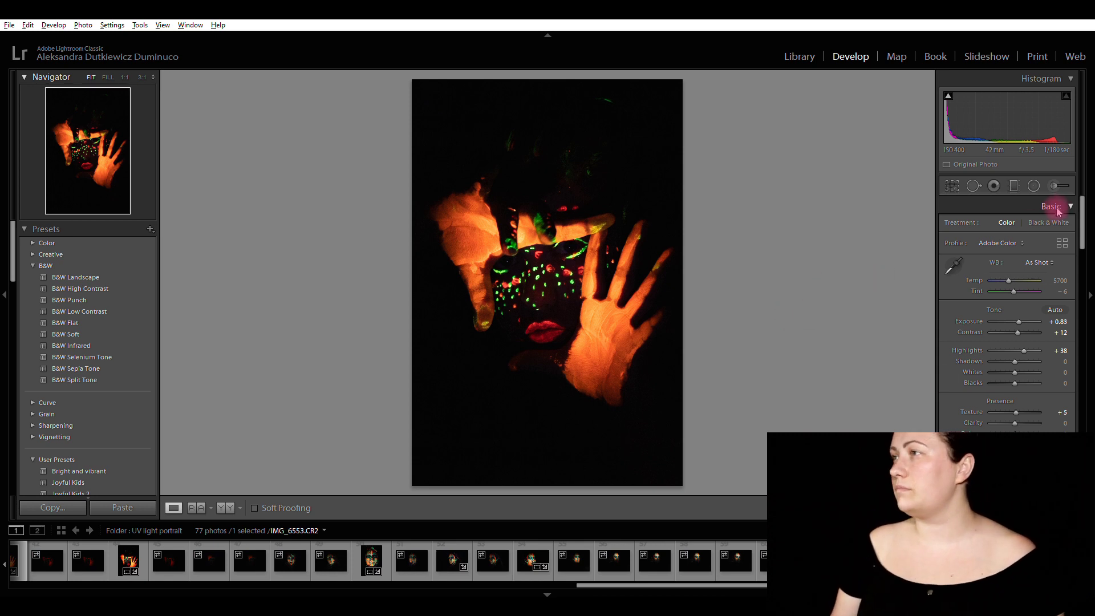
- Paint a brush adjustment of Exposure +0.87 and Texture 22 over both hands
click(1012, 191)
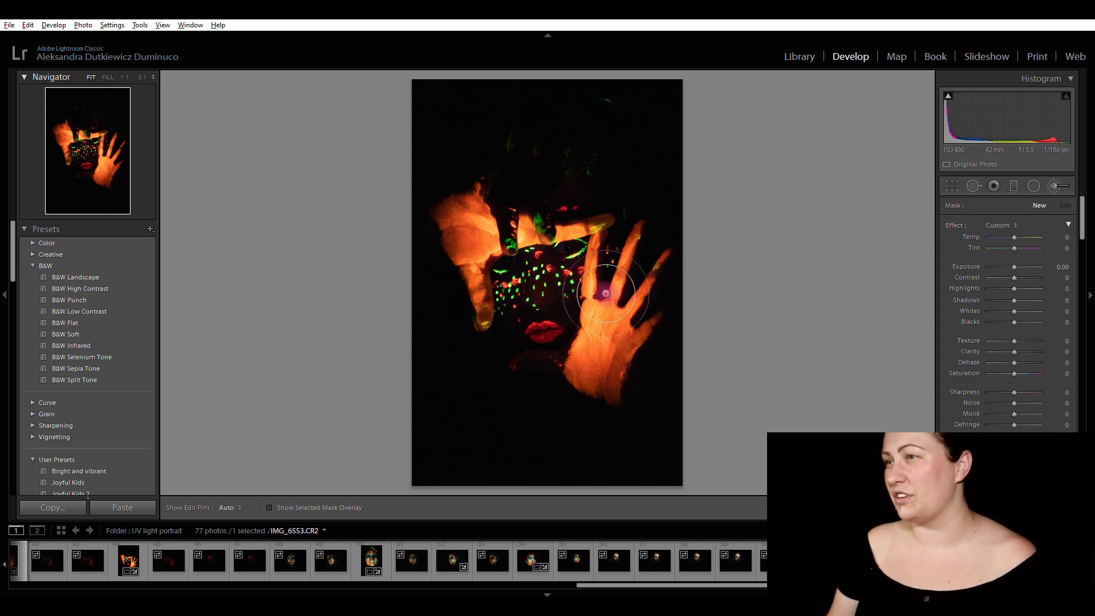
drag(1015, 267, 1016, 269)
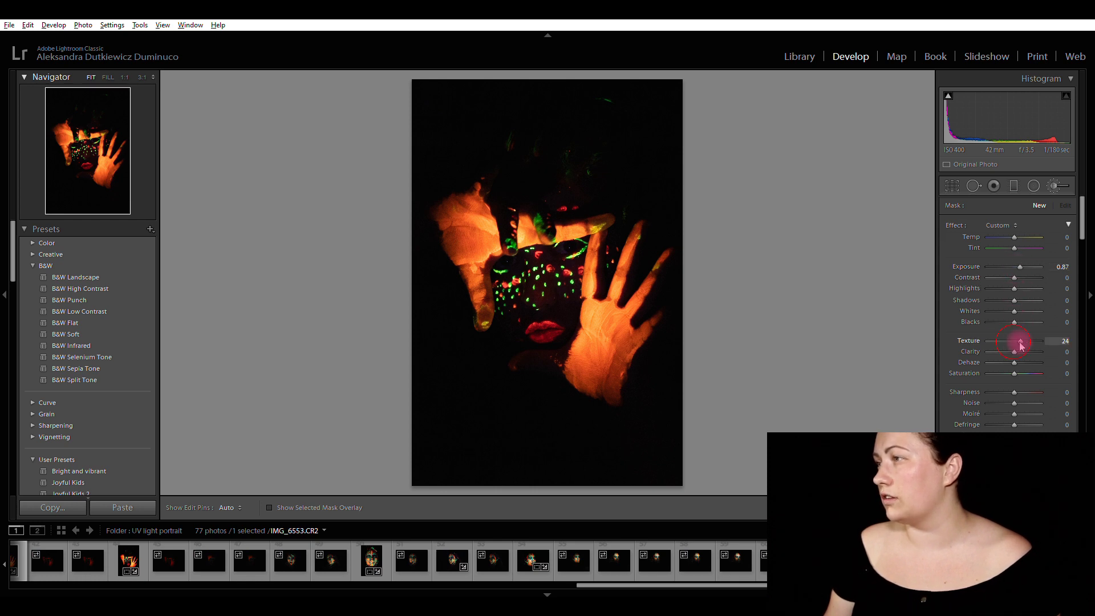
drag(1021, 345, 1019, 343)
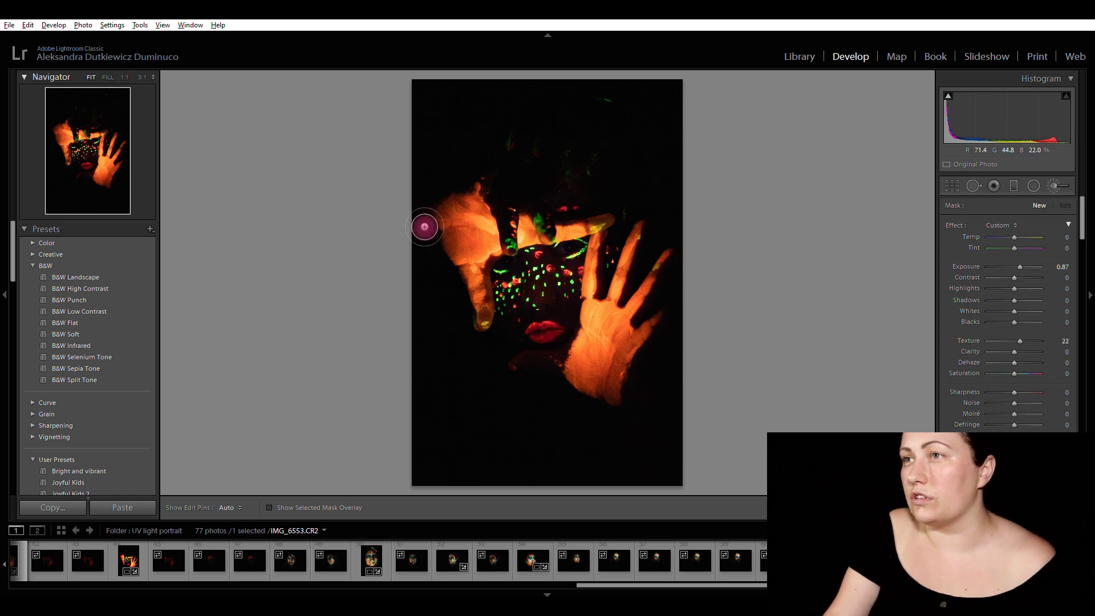
key(h)
mouse_move(473, 253)
mouse_down()
mouse_move(479, 308)
mouse_move(576, 228)
mouse_move(644, 387)
mouse_up()
- Inspect the brushed paint at 1:1 across the dots, upper face and fingers, toggling pins
key(z)
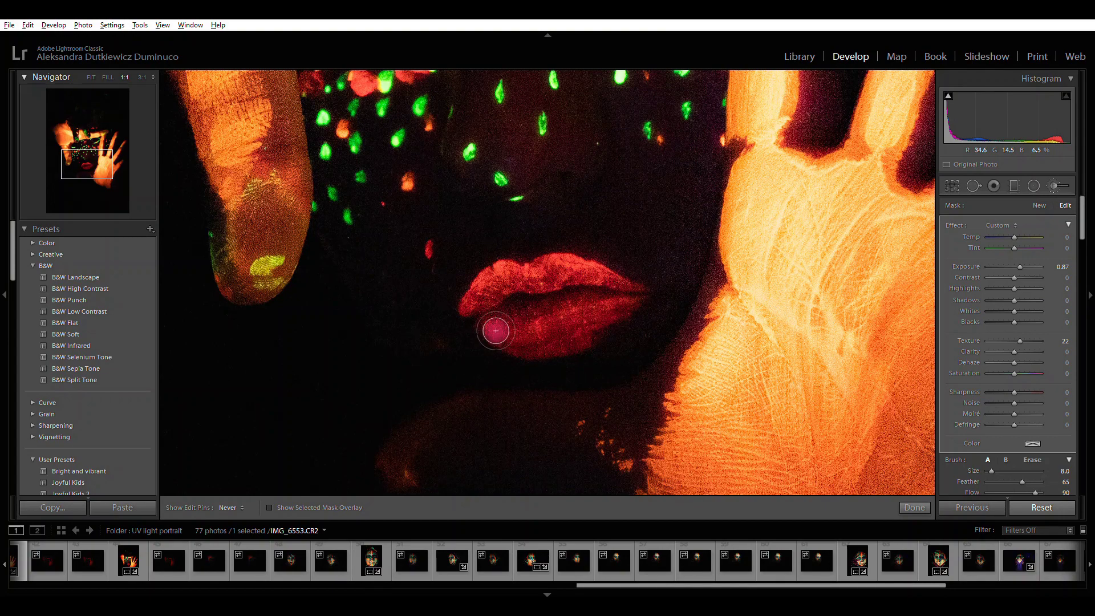
scroll(496, 327, up, 5)
scroll(496, 327, left, 2)
scroll(618, 164, up, 5)
scroll(618, 163, right, 4)
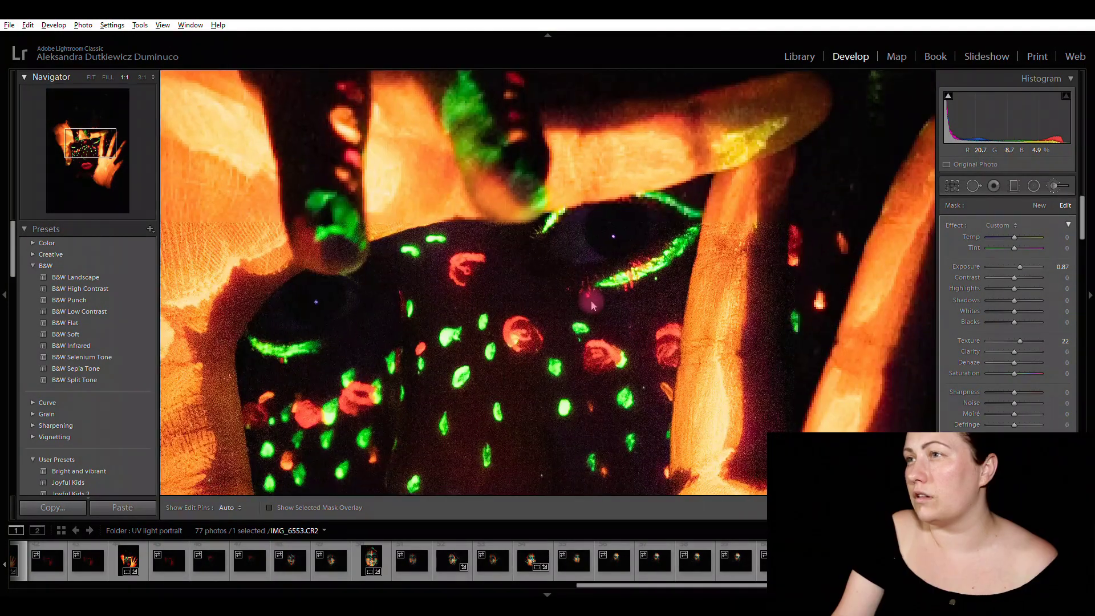
key(h)
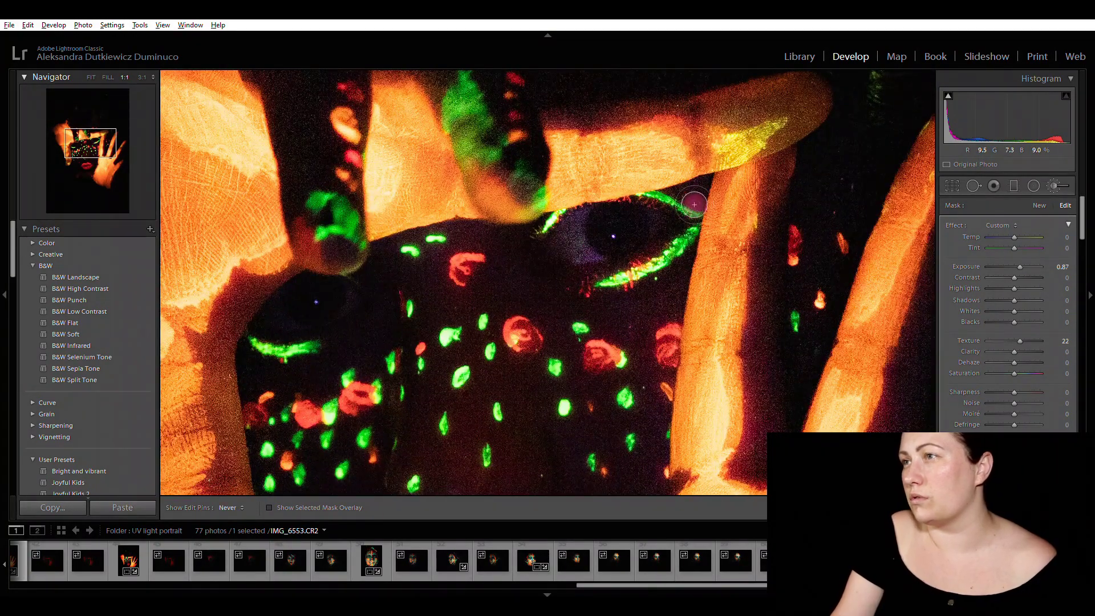
key(h)
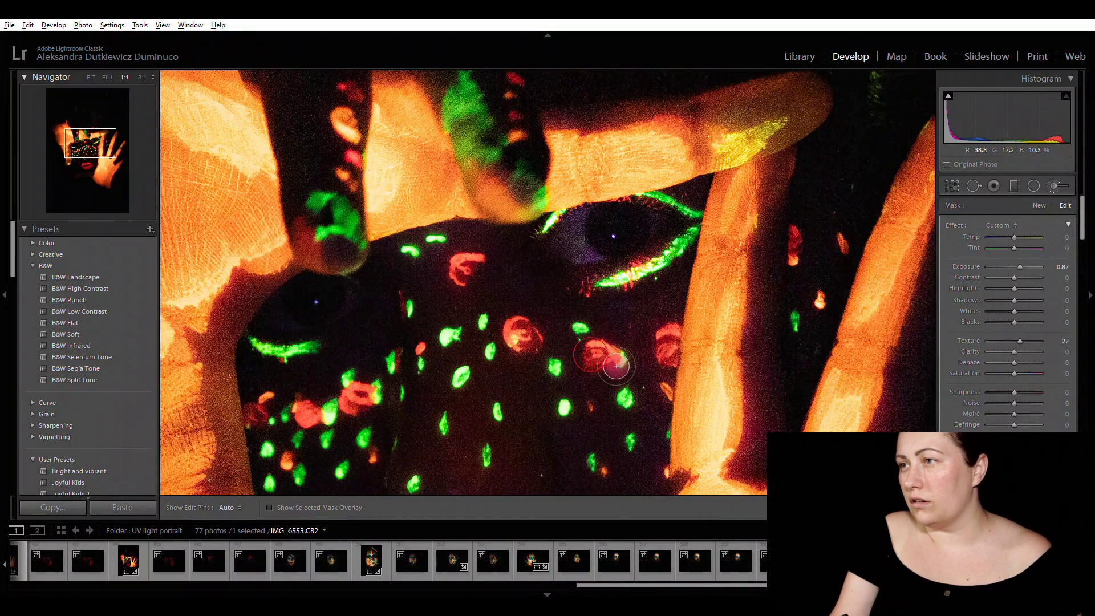
drag(551, 403, 668, 277)
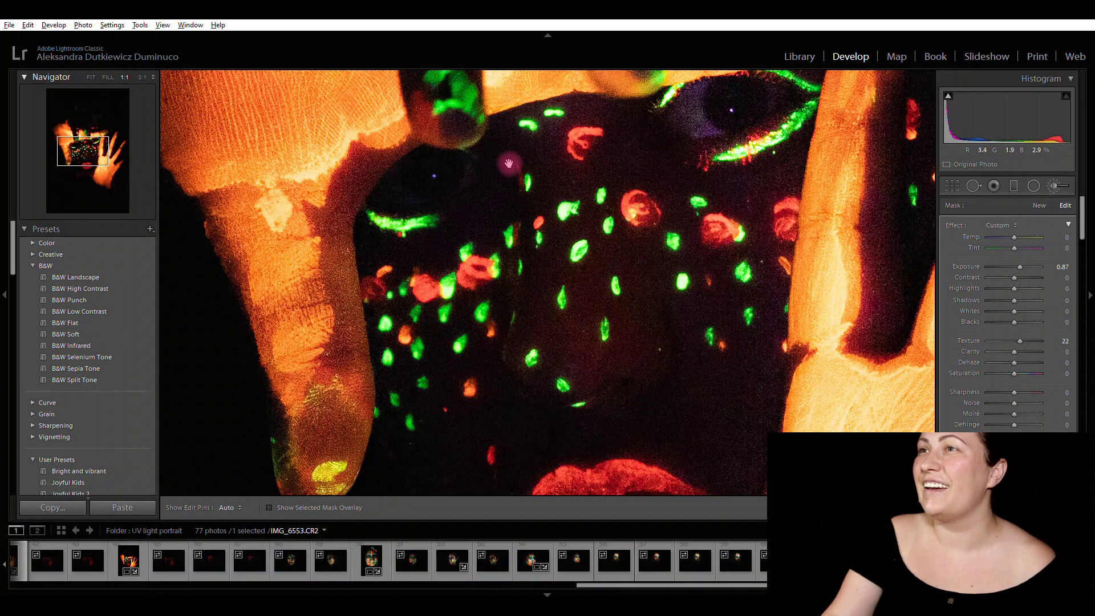
drag(511, 136, 543, 358)
key(h)
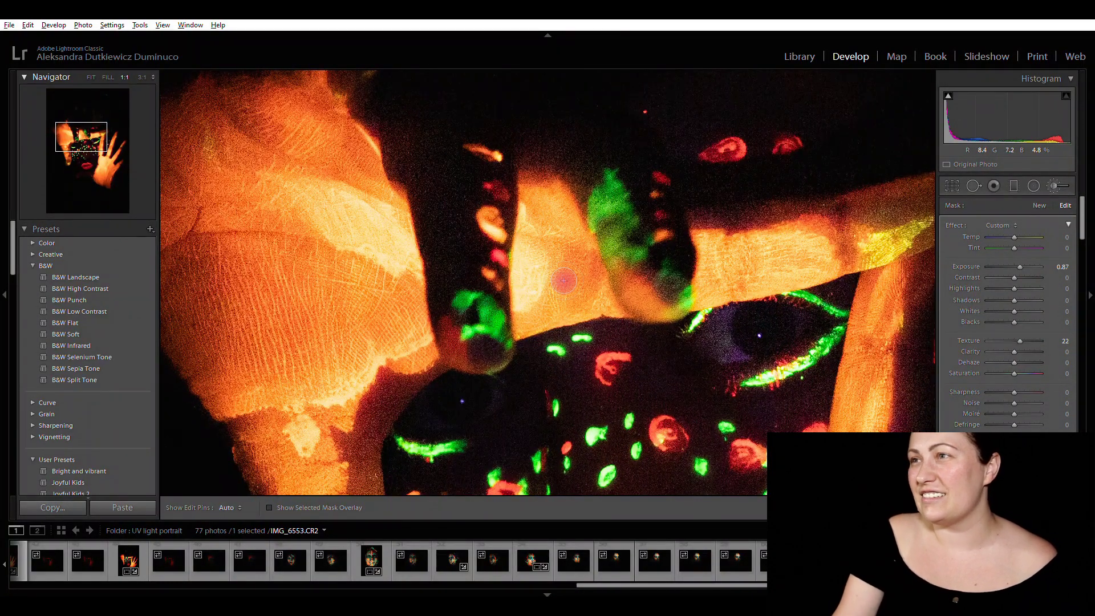
key(h)
key(h)
key(h)
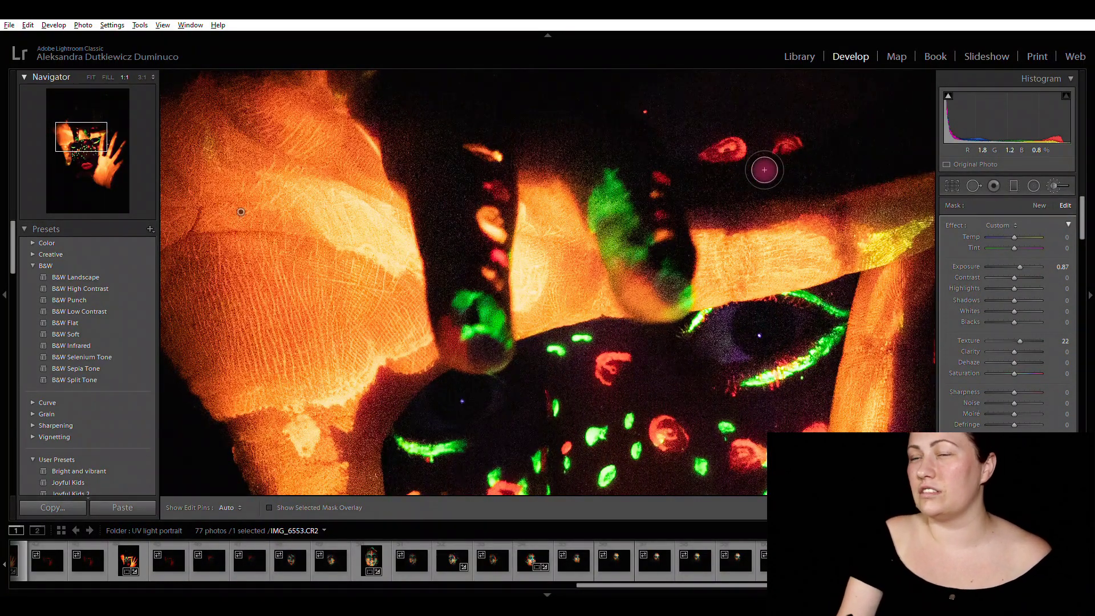
drag(764, 169, 633, 216)
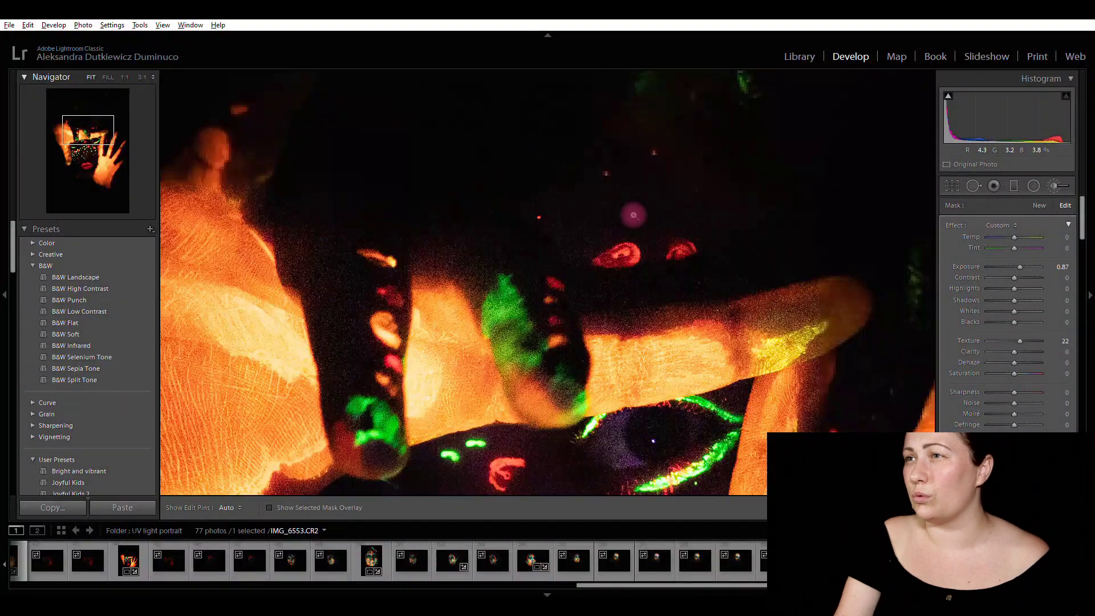
- Check the lips and the hand beside the chin up close, then undo the last stroke
key(z)
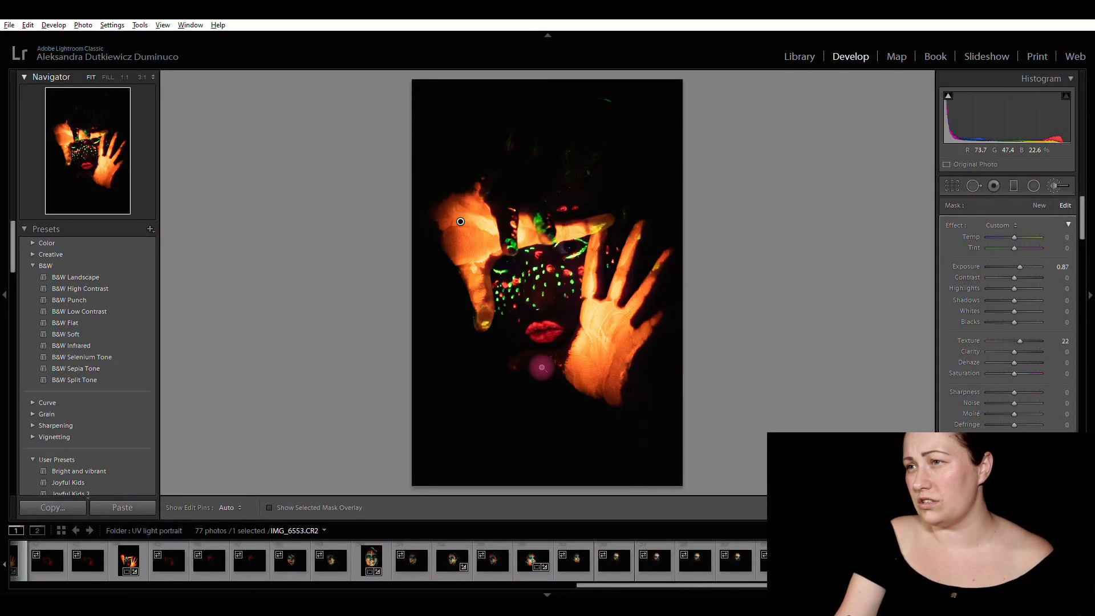
click(547, 376)
drag(582, 384, 606, 256)
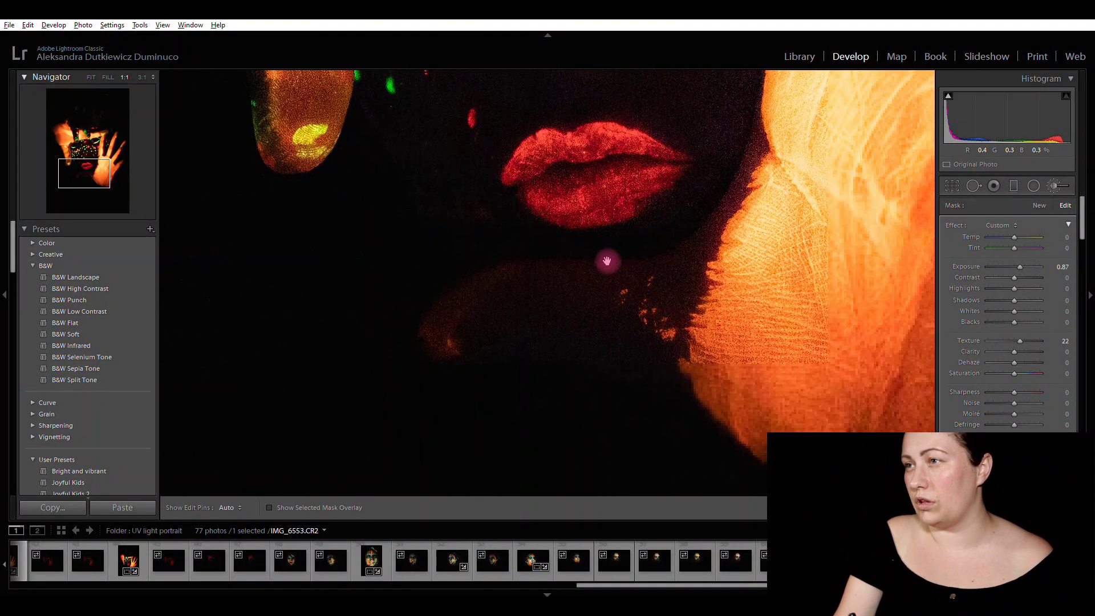
key(h)
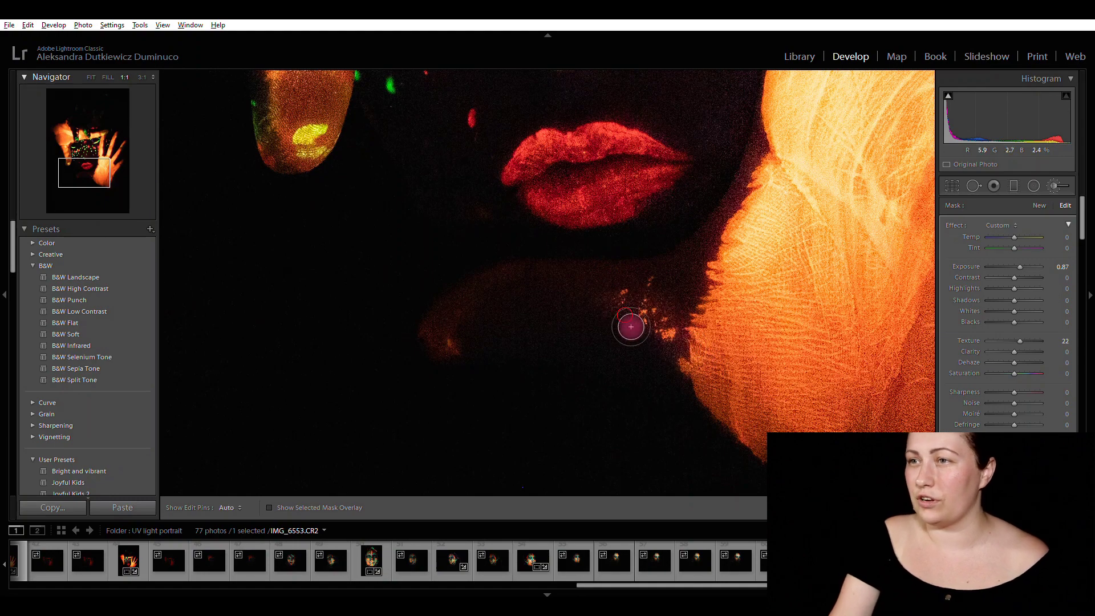
key(h)
drag(767, 178, 602, 321)
click(603, 321)
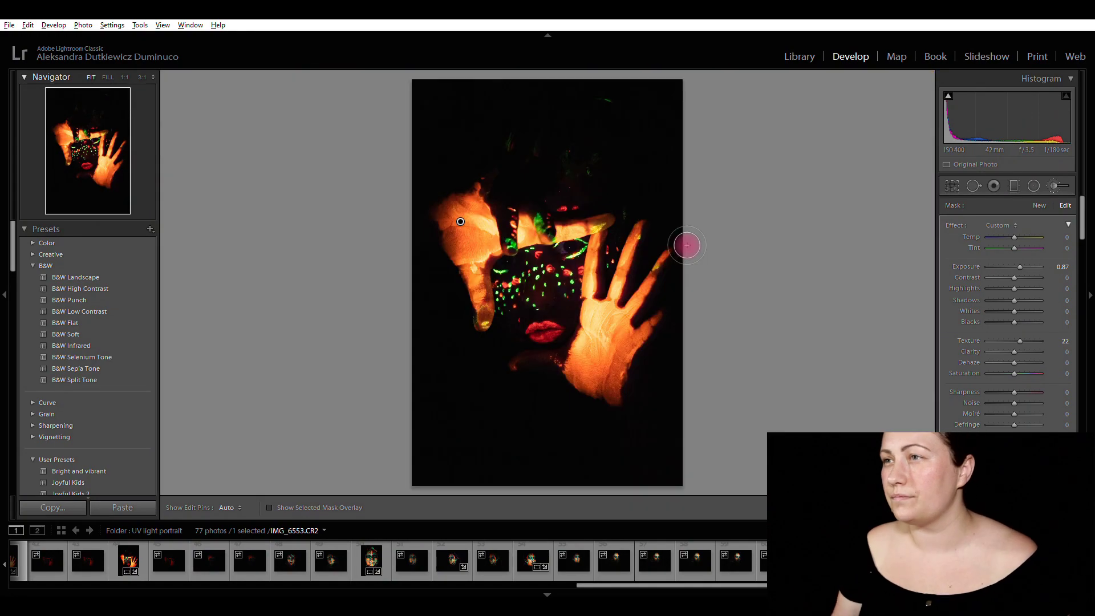
key(ctrl+z)
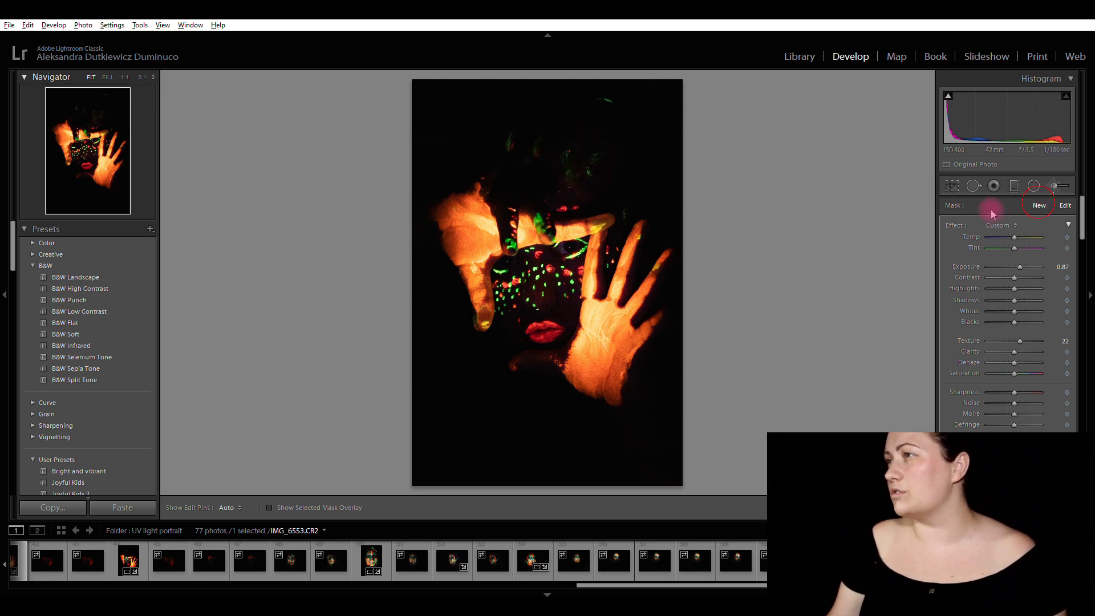
- Paint a reset brush at Exposure −1.04, Blacks −15 over the background, using the shadow clipping preview
double_click(954, 226)
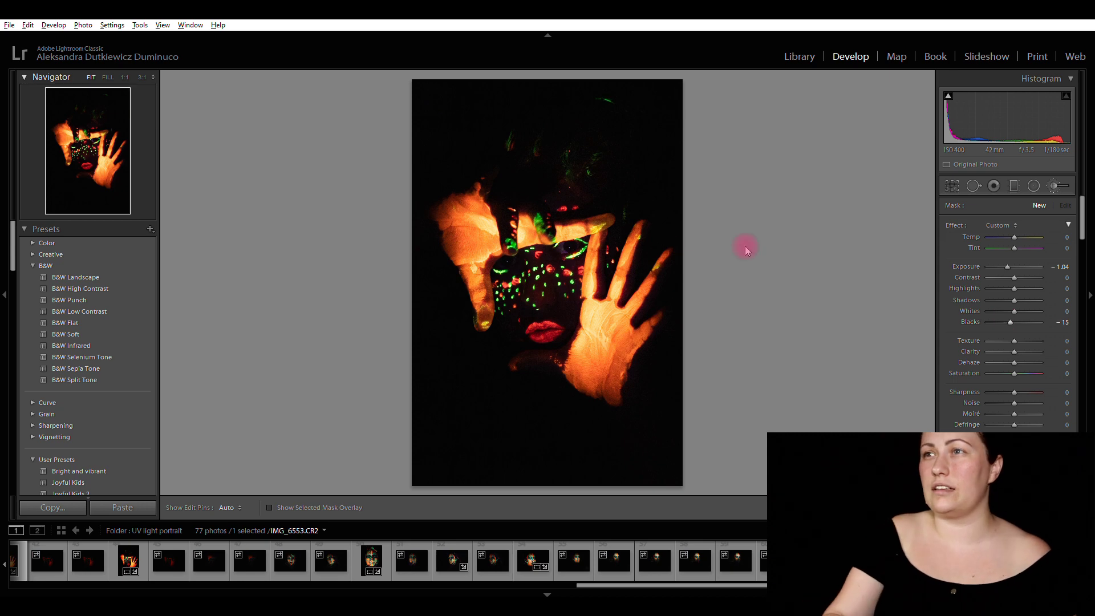
click(948, 96)
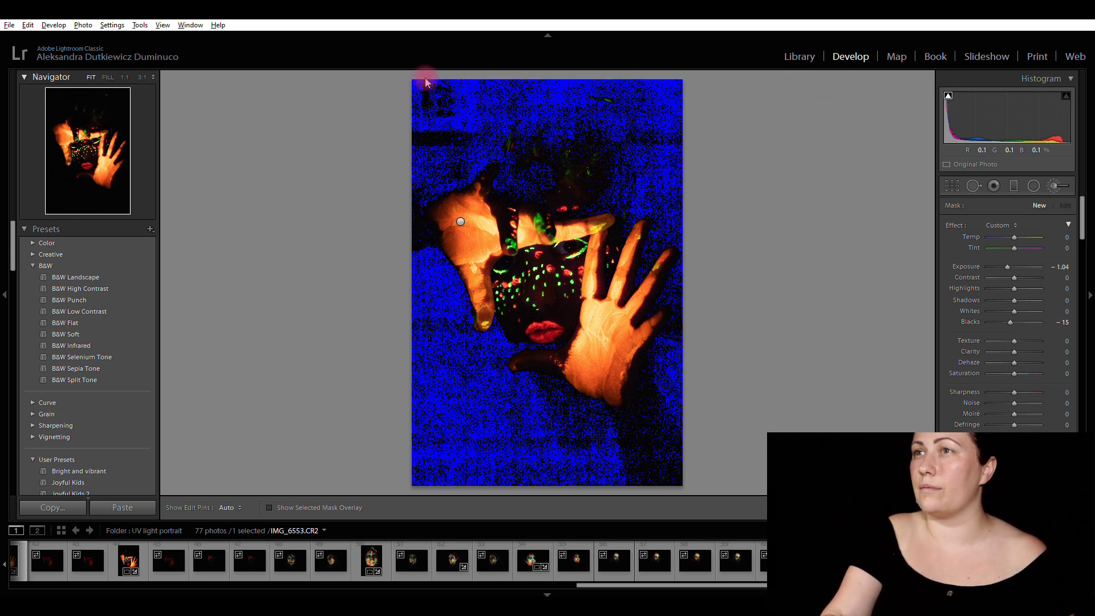
mouse_move(442, 107)
mouse_down()
mouse_move(470, 131)
mouse_move(543, 86)
mouse_move(639, 88)
mouse_move(644, 183)
mouse_up()
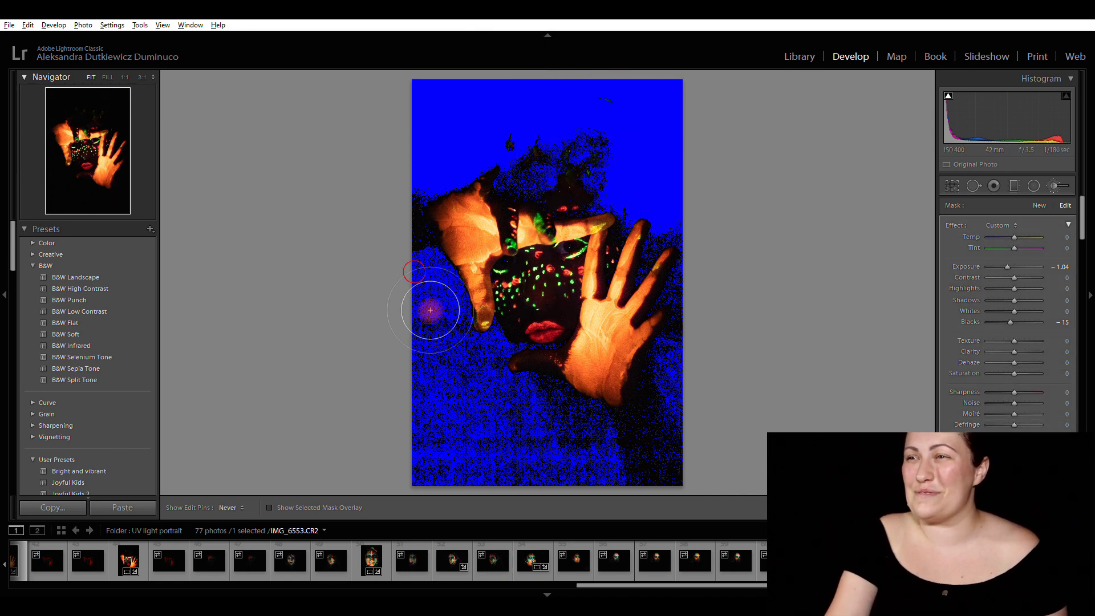
mouse_move(428, 306)
mouse_down()
mouse_move(451, 504)
mouse_move(476, 370)
mouse_move(498, 463)
mouse_move(535, 461)
mouse_move(580, 415)
mouse_move(680, 442)
mouse_move(685, 359)
mouse_move(718, 347)
mouse_move(698, 292)
mouse_move(693, 426)
mouse_move(667, 509)
mouse_move(762, 411)
mouse_up()
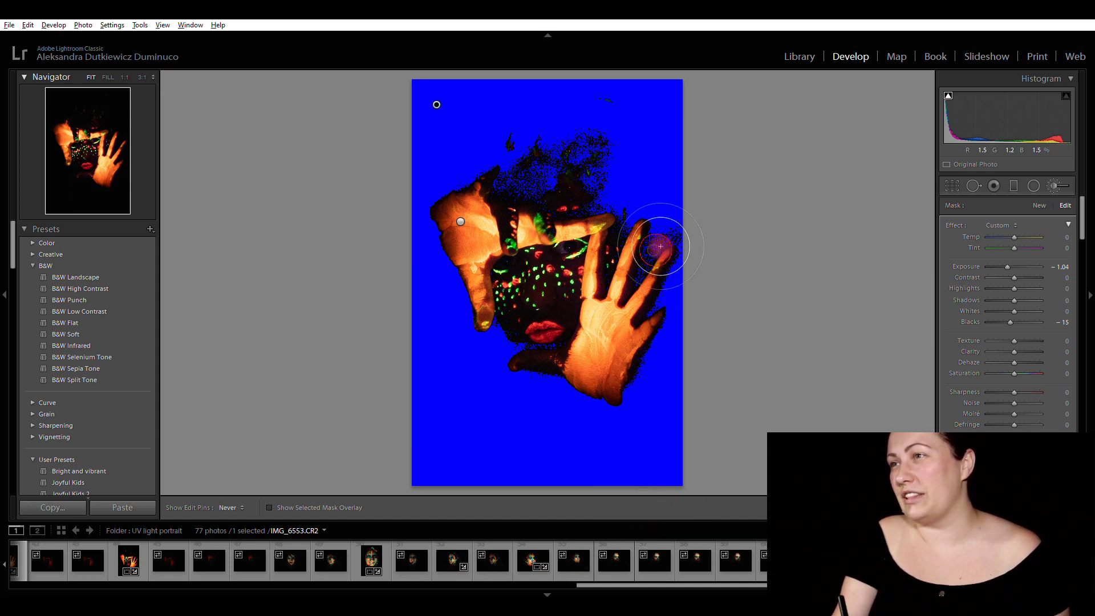
click(947, 97)
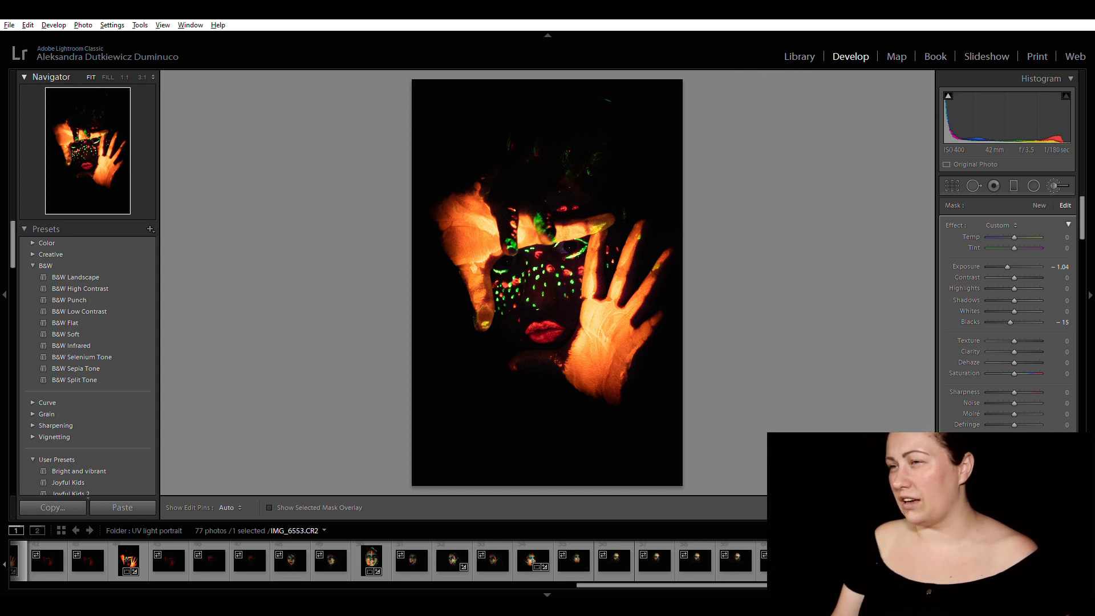
key(shift+m)
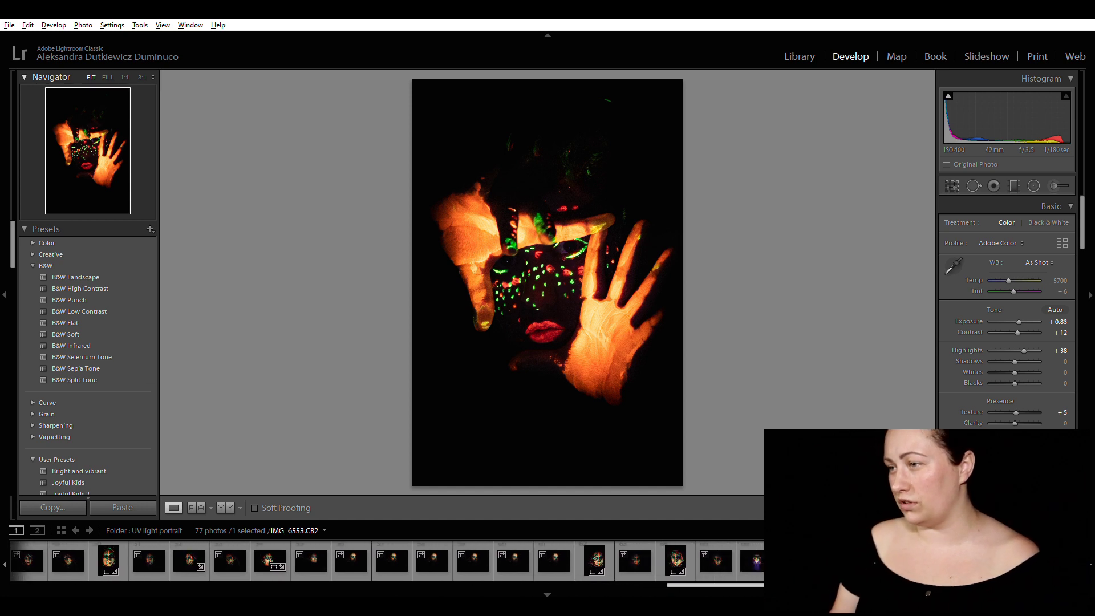
- Select IMG_6577, the next UV face-paint portrait, in the filmstrip
click(663, 562)
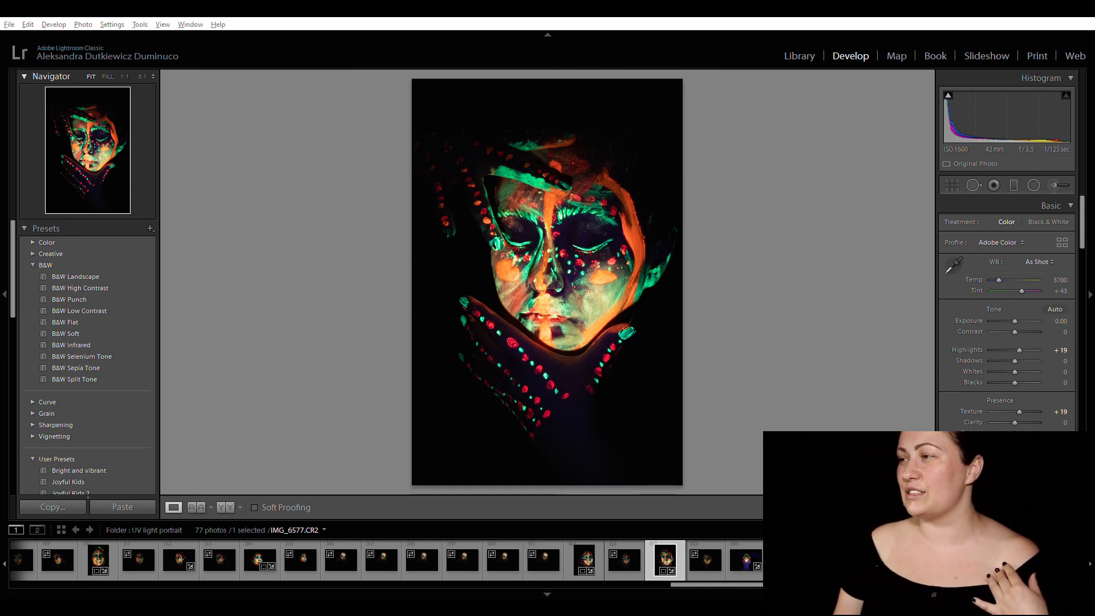
- Reset IMG_6577's Develop settings to its uncropped landscape original with Ctrl+Shift+R
key(ctrl+shift+r)
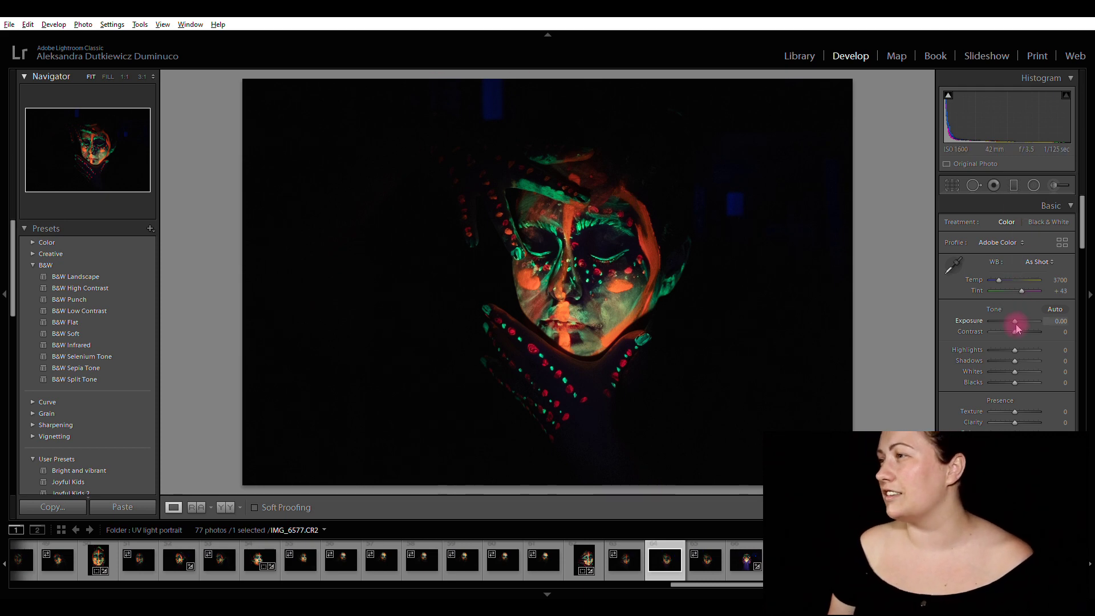
- Set Exposure to +0.24 and crop IMG_6577 to a vertical 2 x 3 frame centred on the face
drag(1030, 326, 1053, 323)
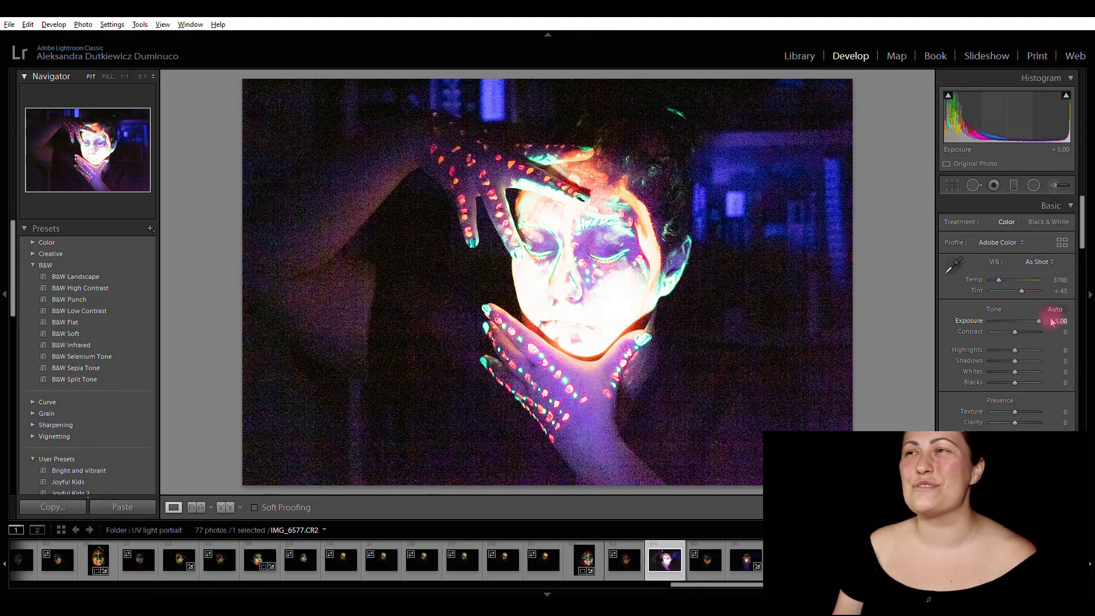
drag(1036, 323, 1020, 323)
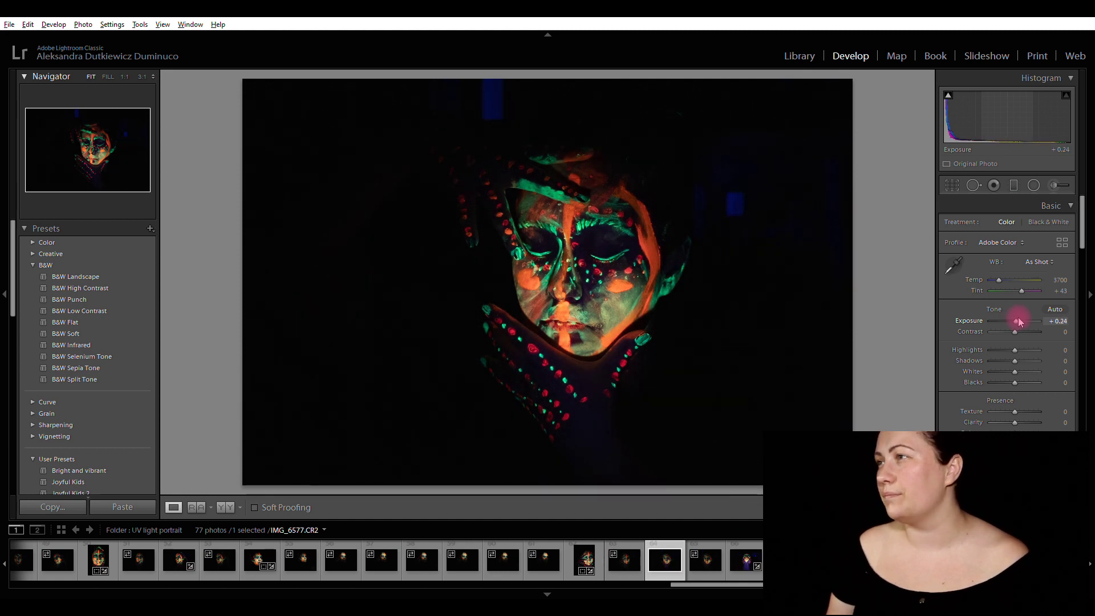
click(952, 185)
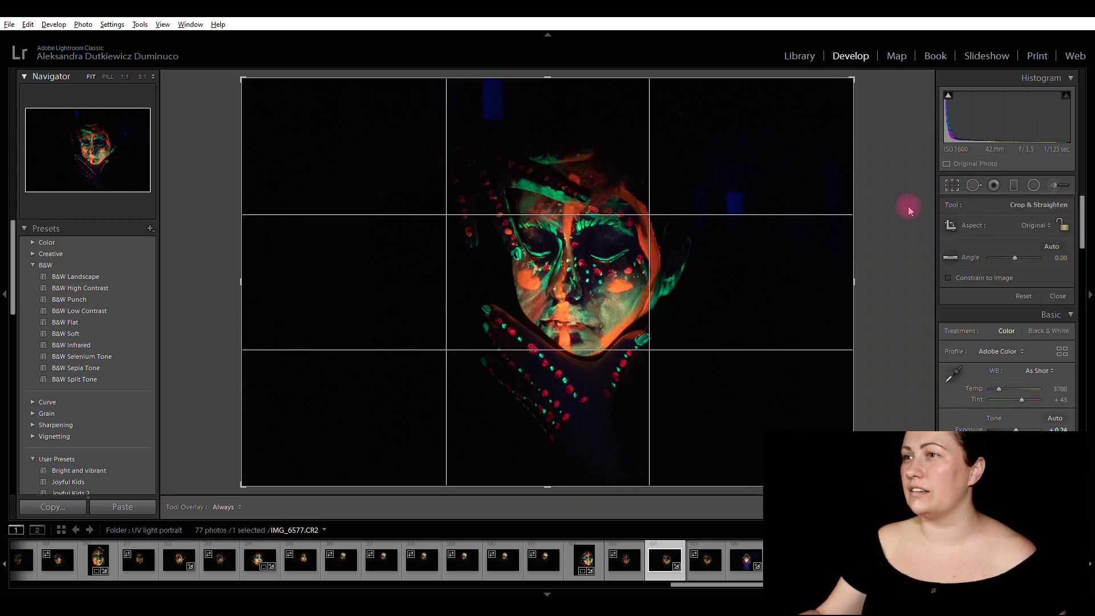
drag(242, 289, 399, 302)
click(1035, 225)
click(987, 334)
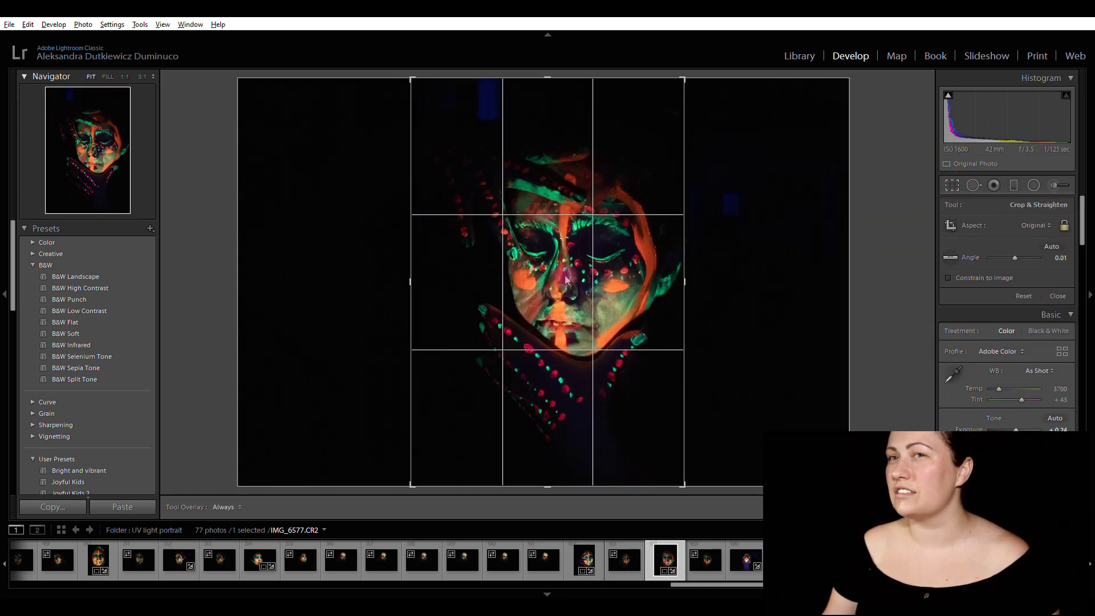
mouse_move(576, 275)
mouse_down()
mouse_move(542, 274)
mouse_move(585, 274)
mouse_up()
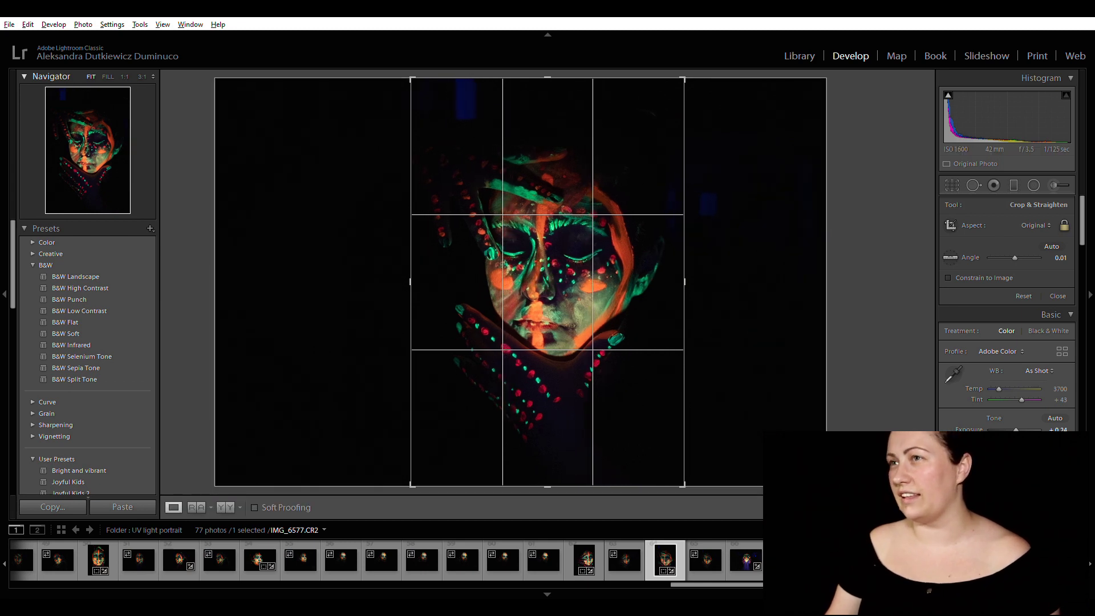
key(Return)
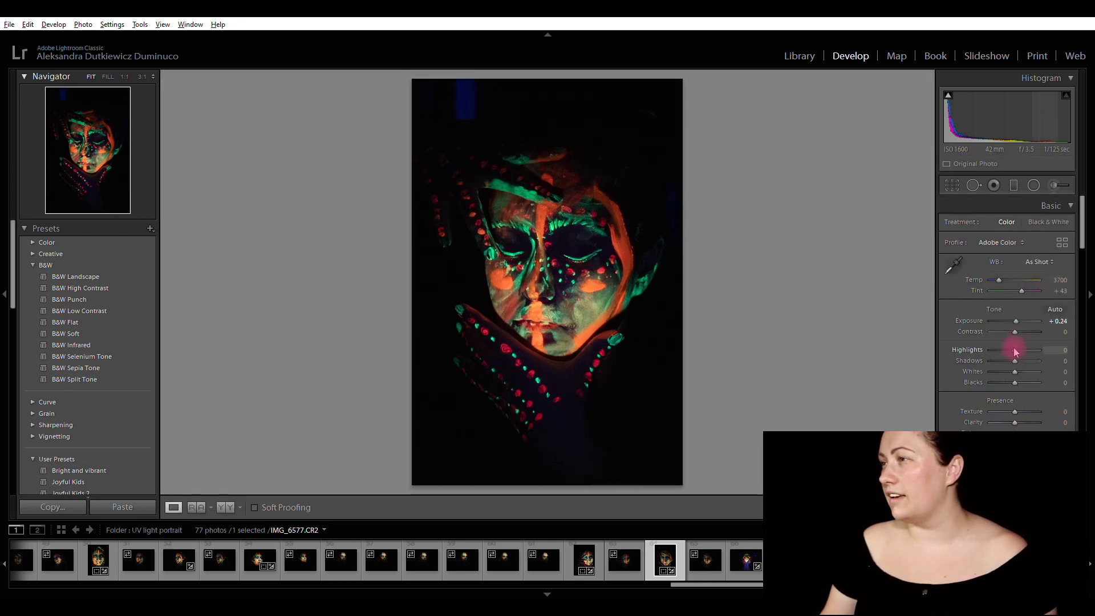
- Raise Highlights to +14 and brush the face at Exposure 0.52, Contrast 15, Clarity 7, Saturation 11
key(Up)
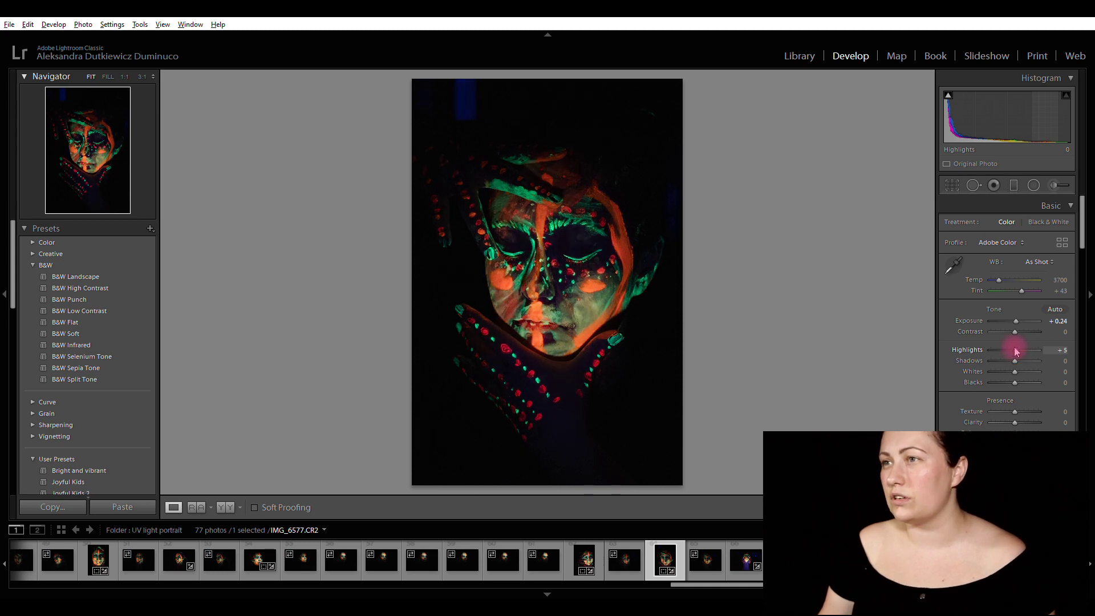
drag(1016, 352, 1020, 351)
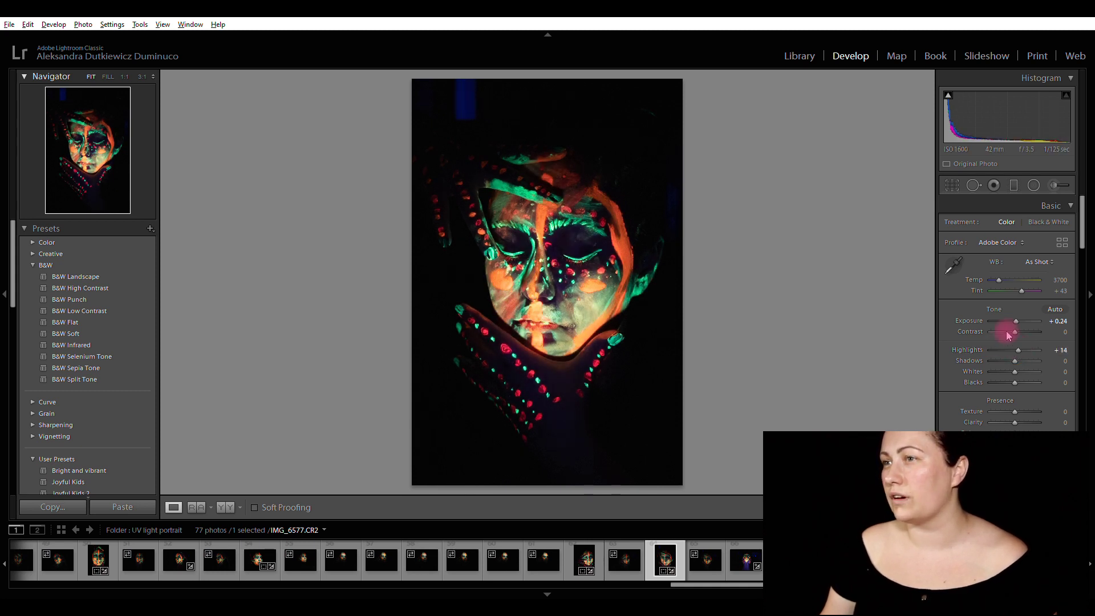
click(1056, 187)
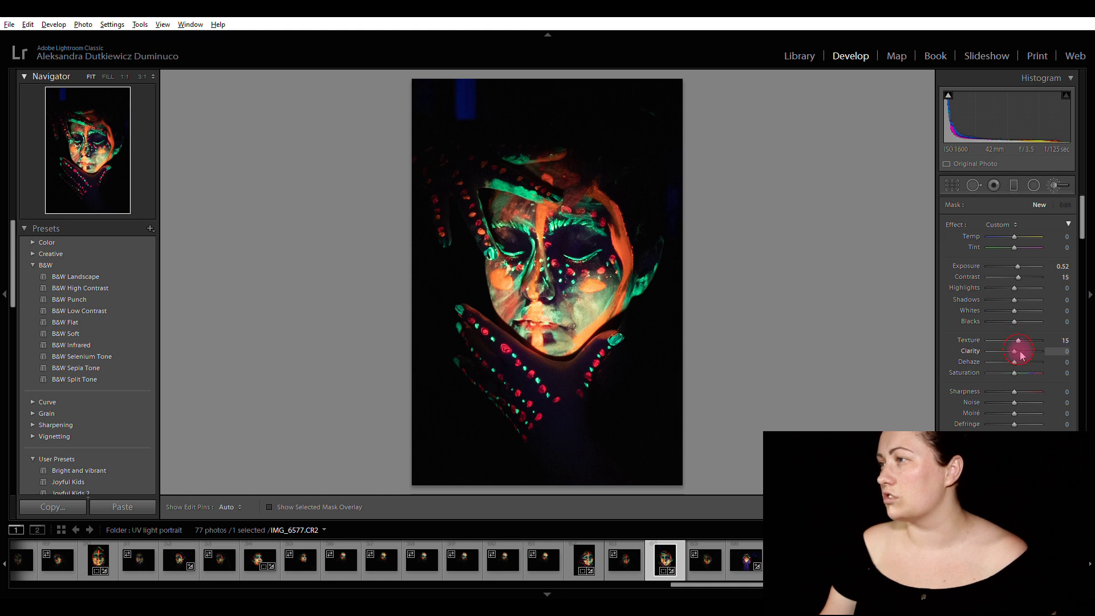
drag(1021, 355, 1016, 375)
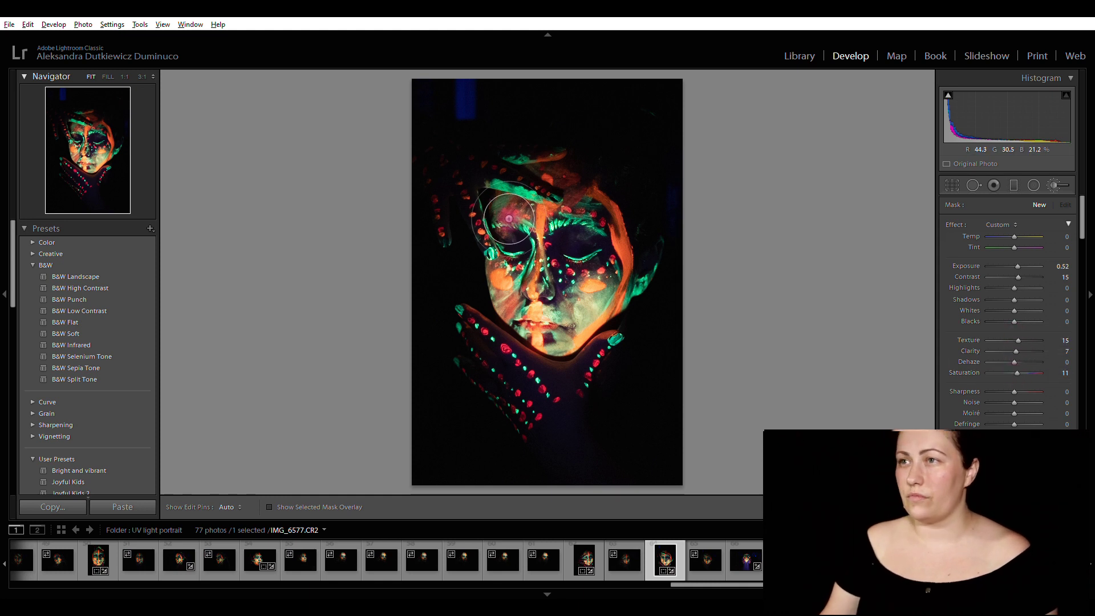
click(488, 338)
key(h)
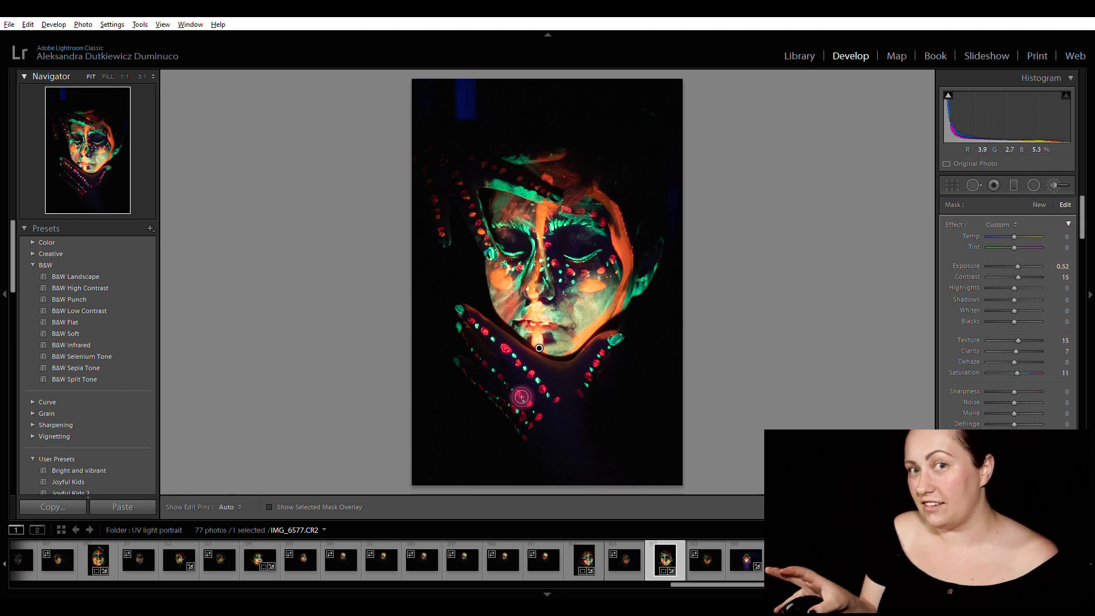
key(h)
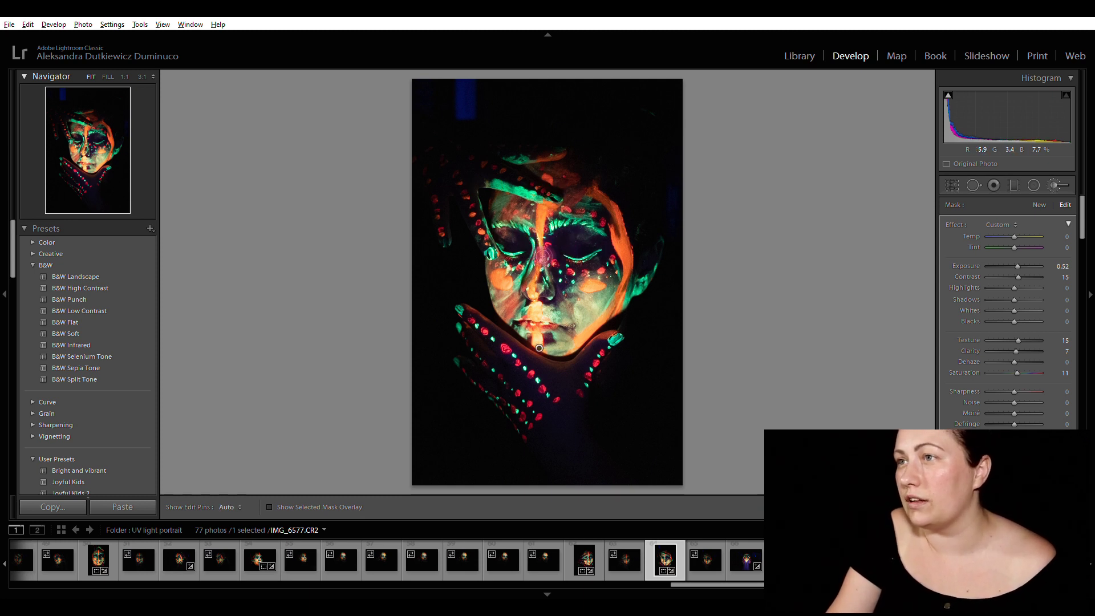
key(h)
key(h)
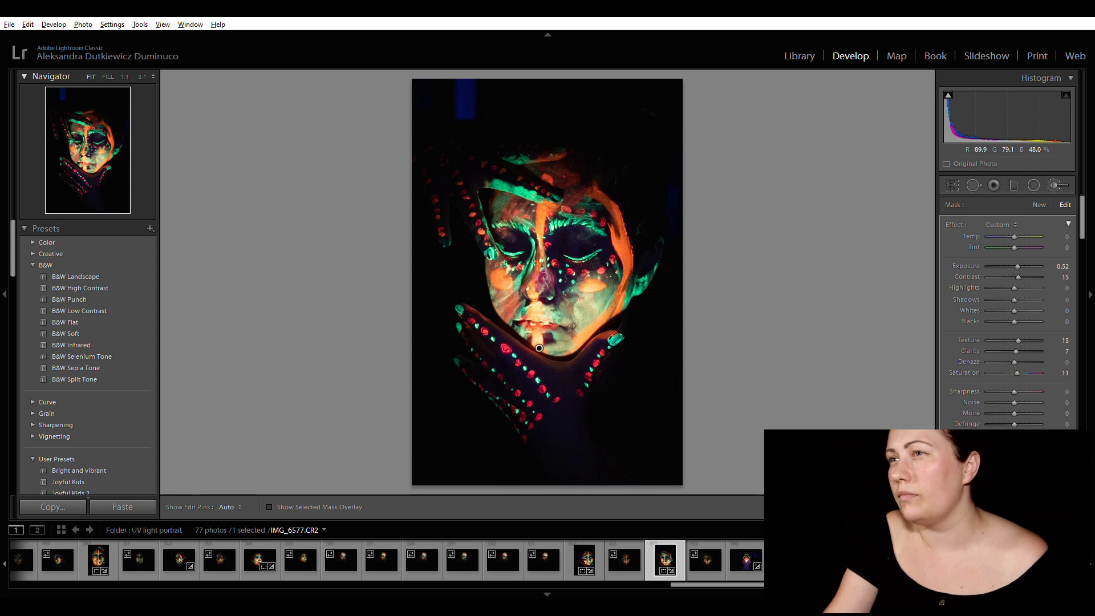
key(h)
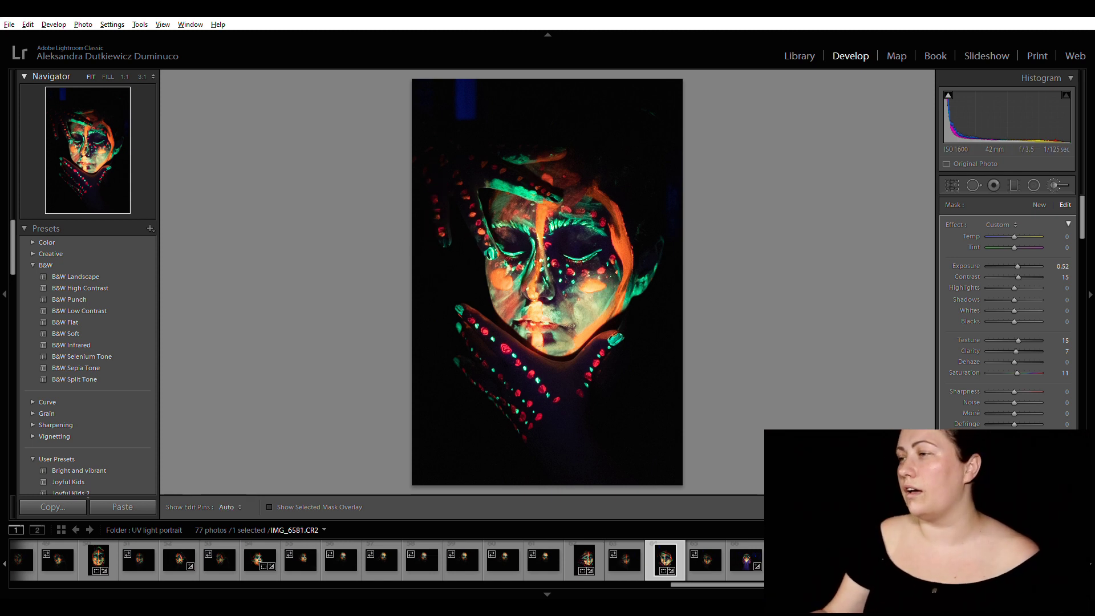
key(k)
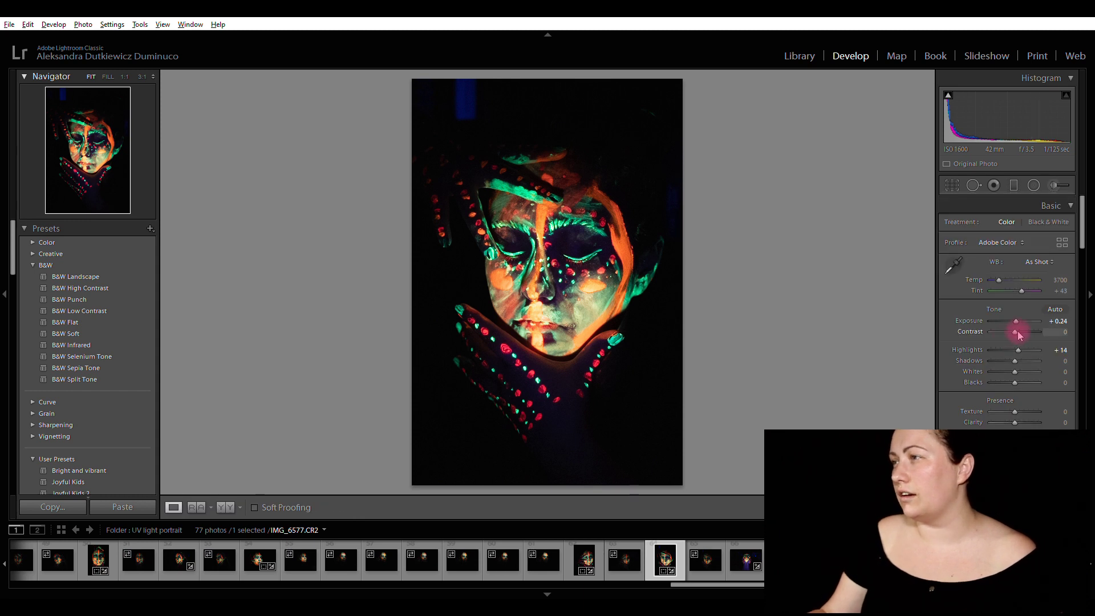
- Raise Contrast to +5, show clipped shadows in blue, and start a new brush adjustment
drag(1017, 331, 1027, 331)
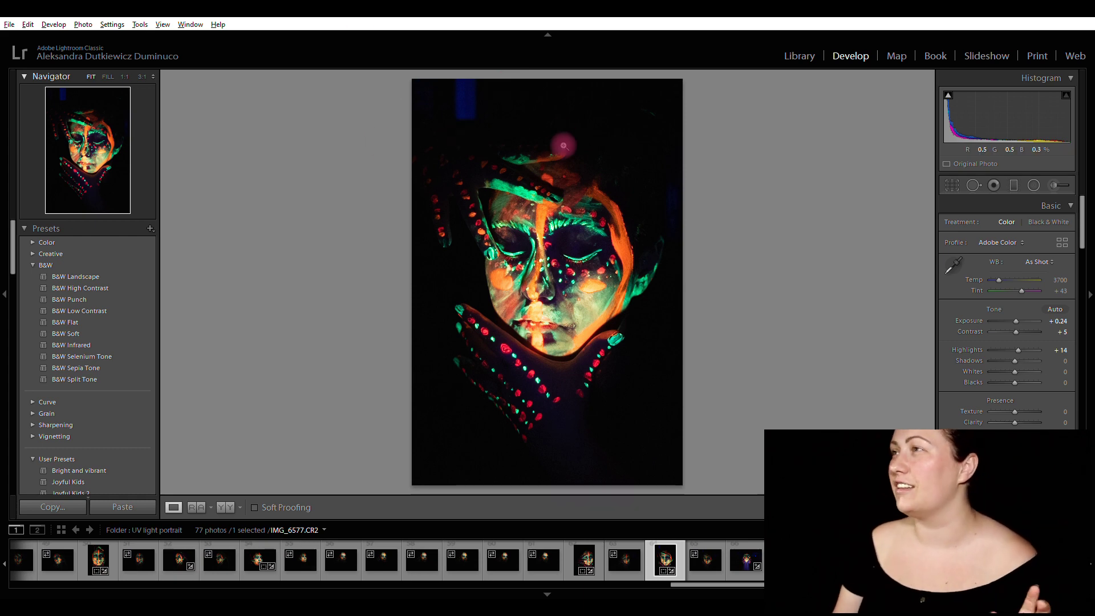
click(948, 94)
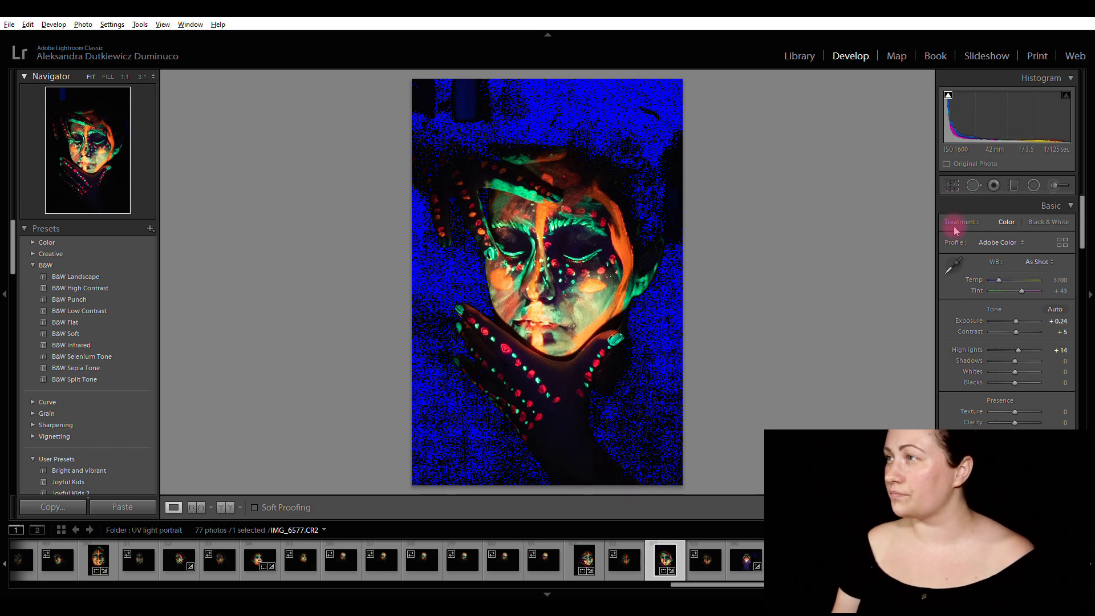
click(1055, 185)
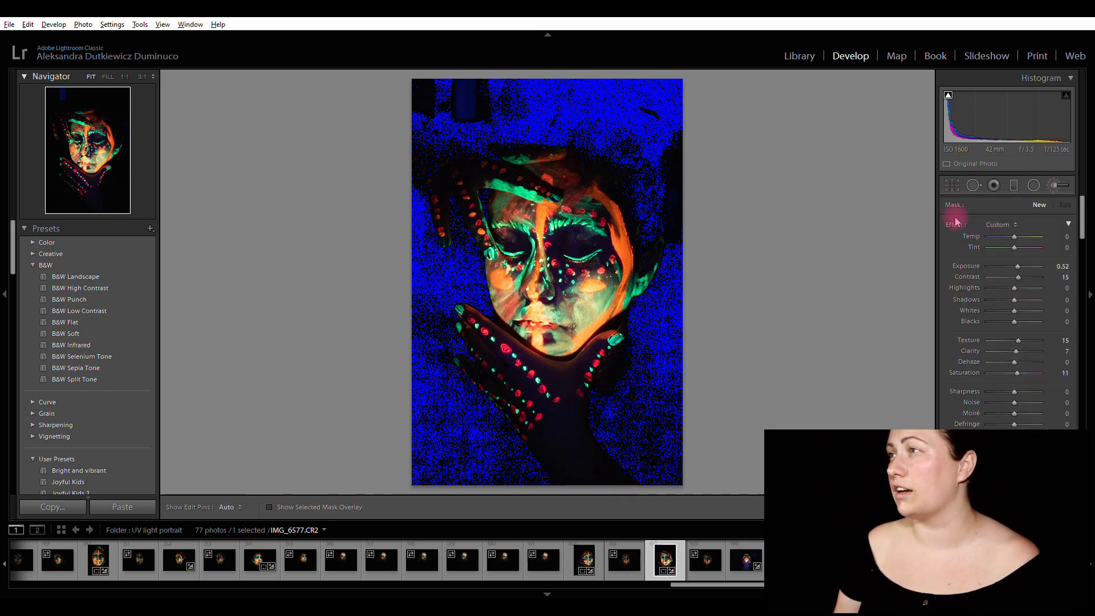
- Paint IMG_6577's background black with a brush at Exposure −2.52 and Blacks −35, erasing overspill at the face edge
double_click(951, 224)
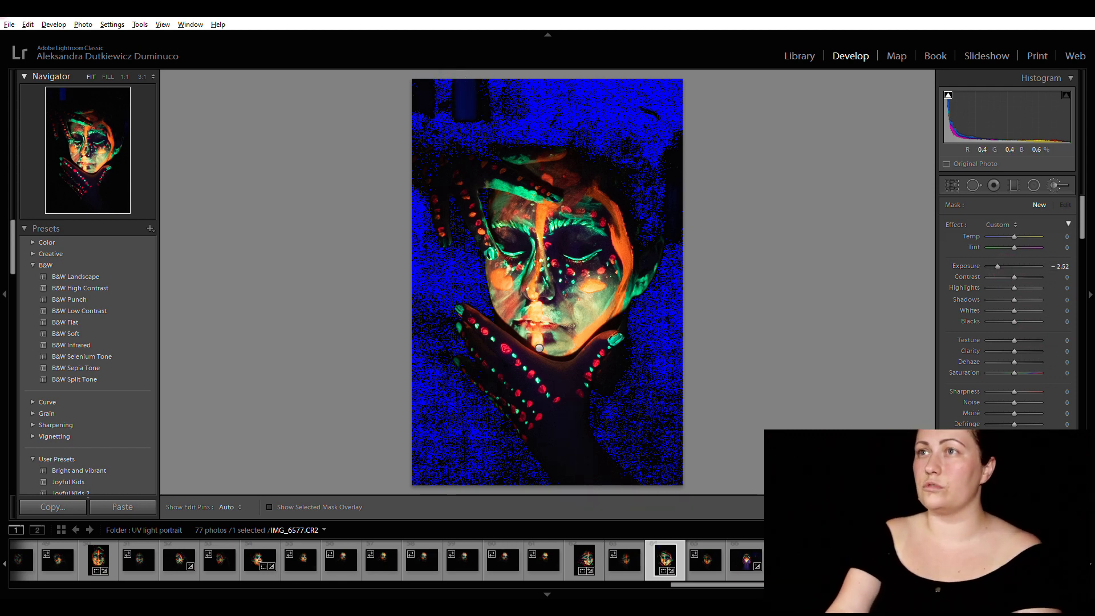
mouse_move(425, 94)
mouse_down()
mouse_move(435, 110)
mouse_move(538, 93)
mouse_move(640, 106)
mouse_up()
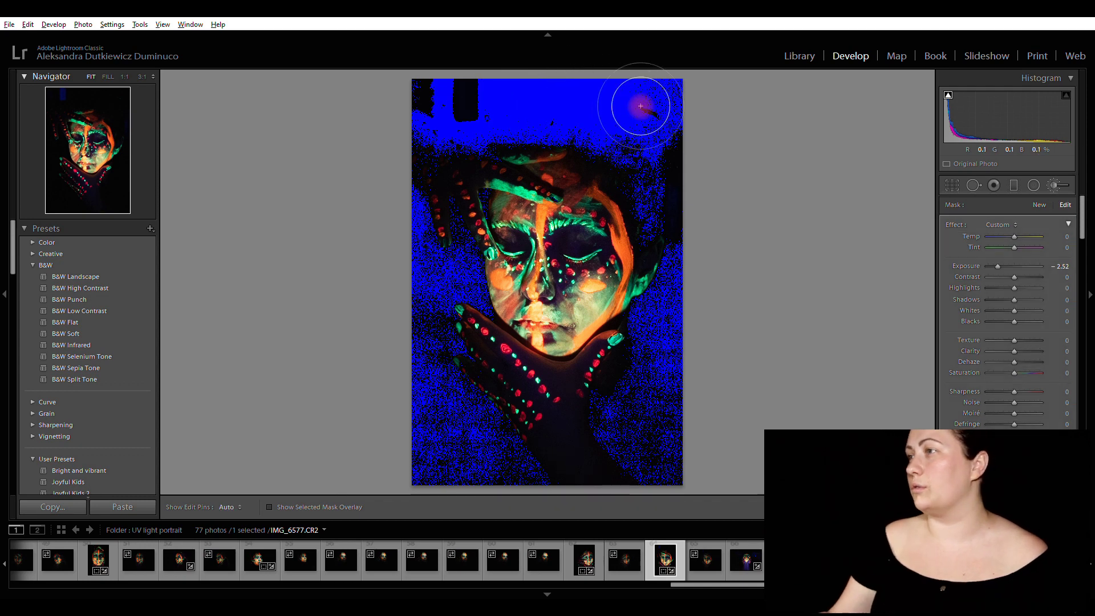
drag(1014, 321, 1005, 321)
key(h)
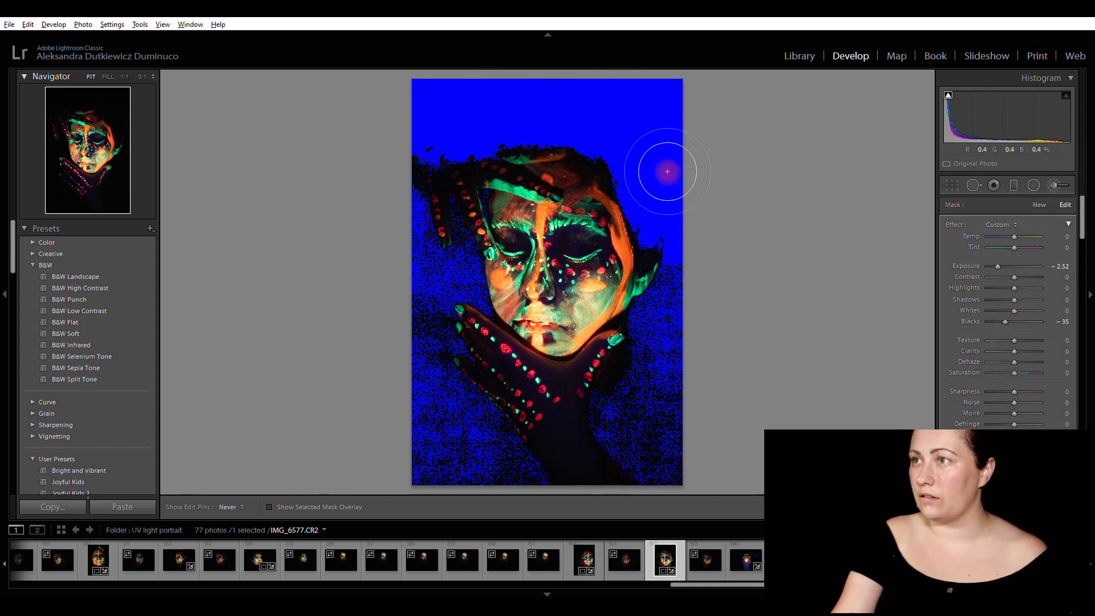
mouse_move(667, 171)
mouse_down()
mouse_move(420, 391)
mouse_move(425, 217)
mouse_up()
key(h)
key(alt)
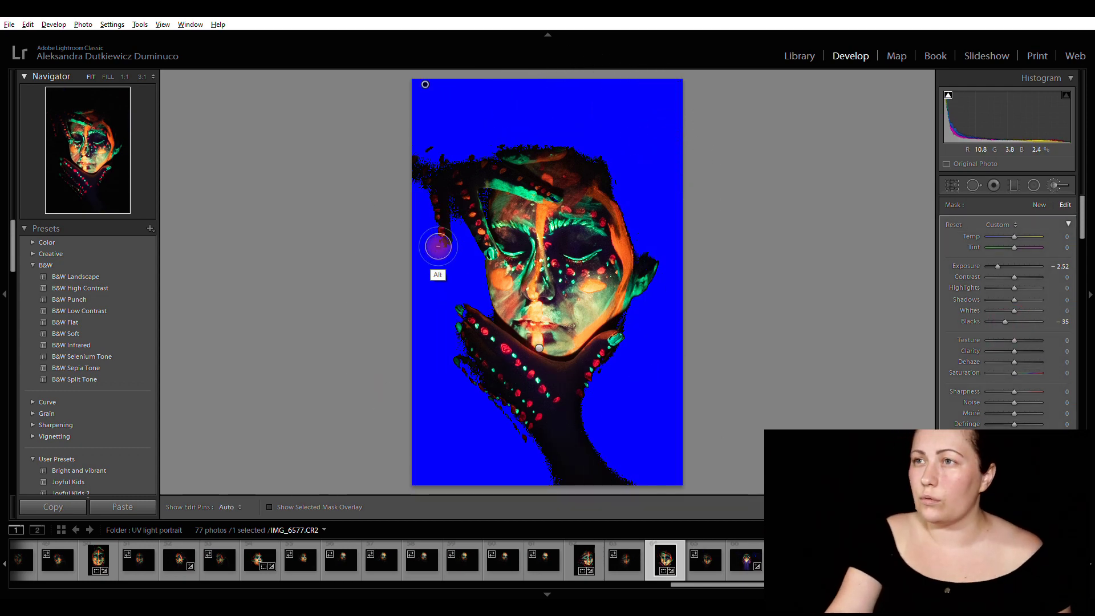